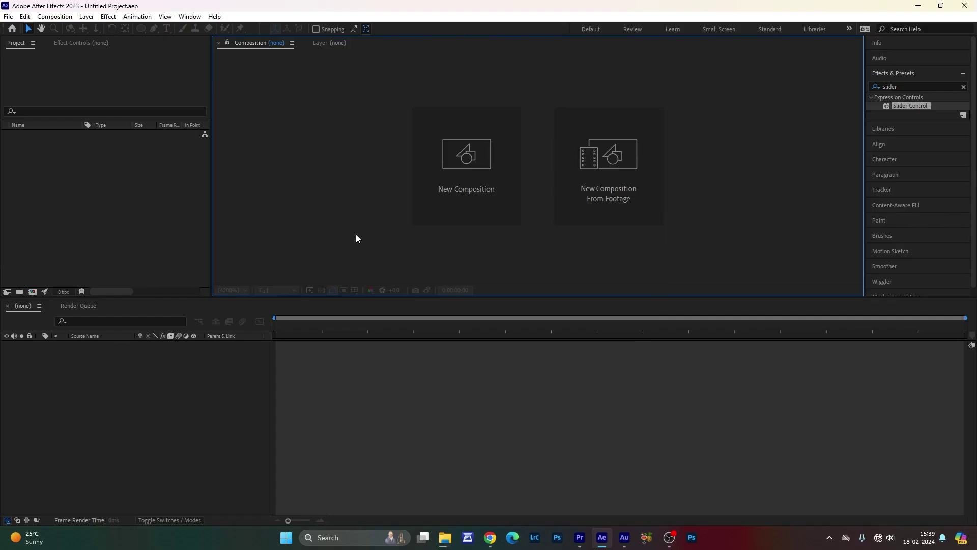
Make a new composition called 'Percentage Counter' at 1920×1080, 30 fps, 10 seconds long.
{"action": "left_click", "coordinate": [468, 191]}
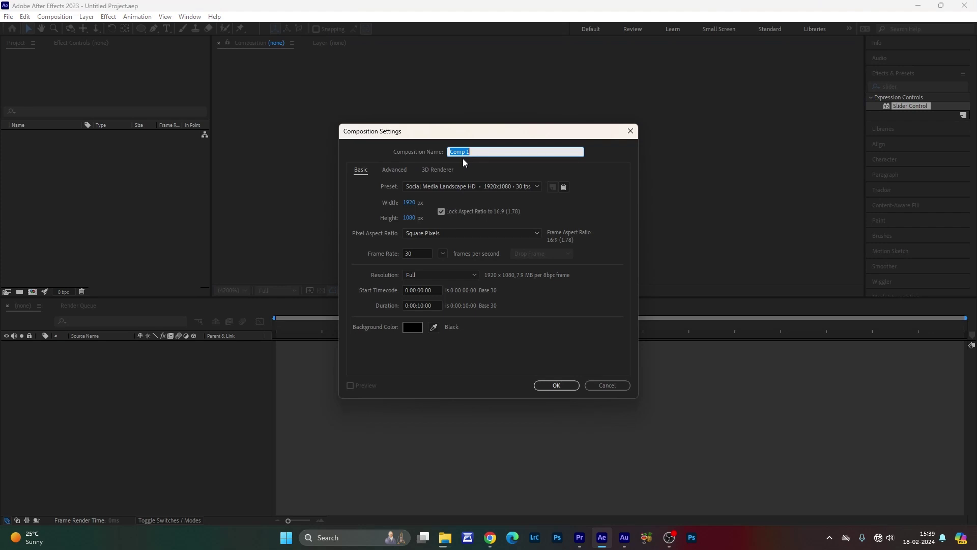
{"action": "type", "text": "P"}
{"action": "type", "text": "er"}
{"action": "type", "text": "ter"}
{"action": "left_click", "coordinate": [575, 385]}
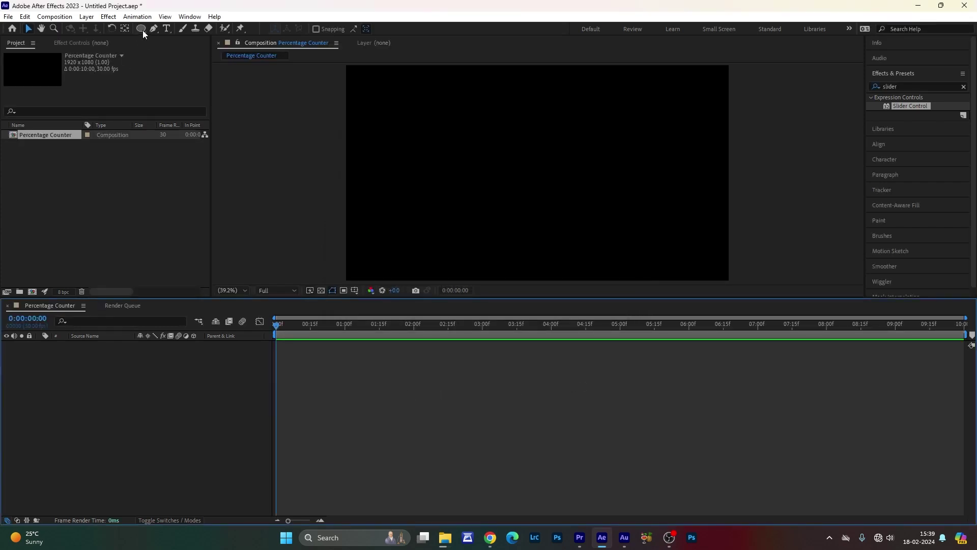
Switch to the Ellipse Tool from the shape tools flyout.
{"action": "left_click_drag", "start_coordinate": [141, 28], "coordinate": [168, 29]}
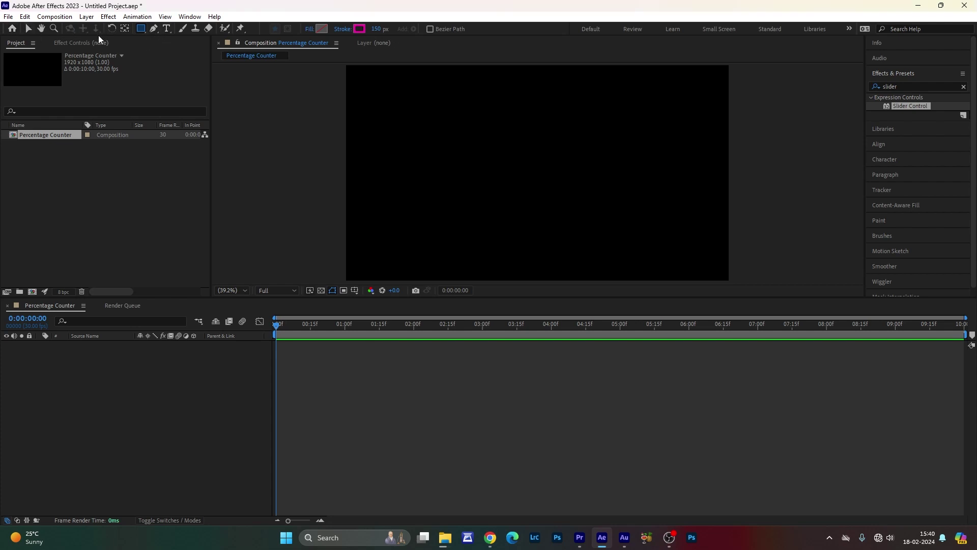
{"action": "left_click", "coordinate": [141, 29]}
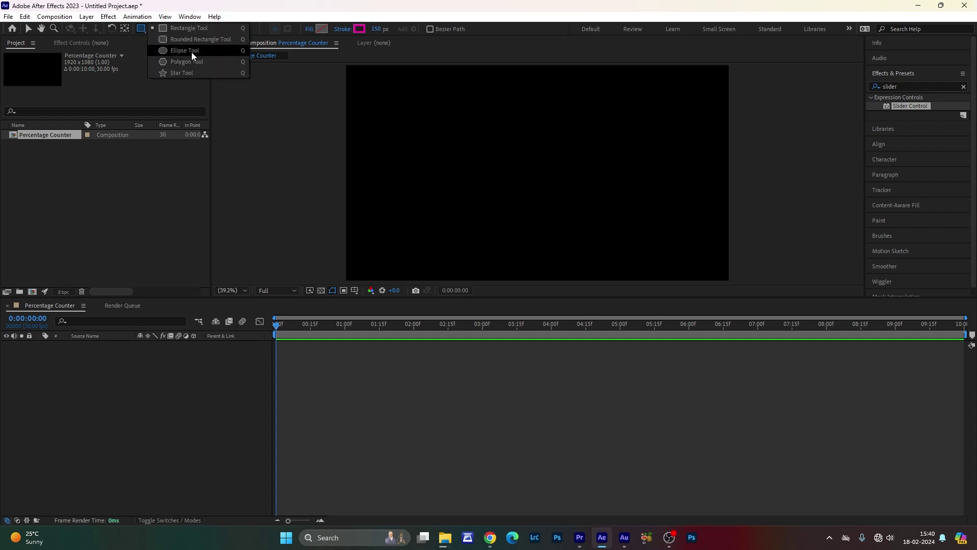
{"action": "left_click", "coordinate": [190, 51]}
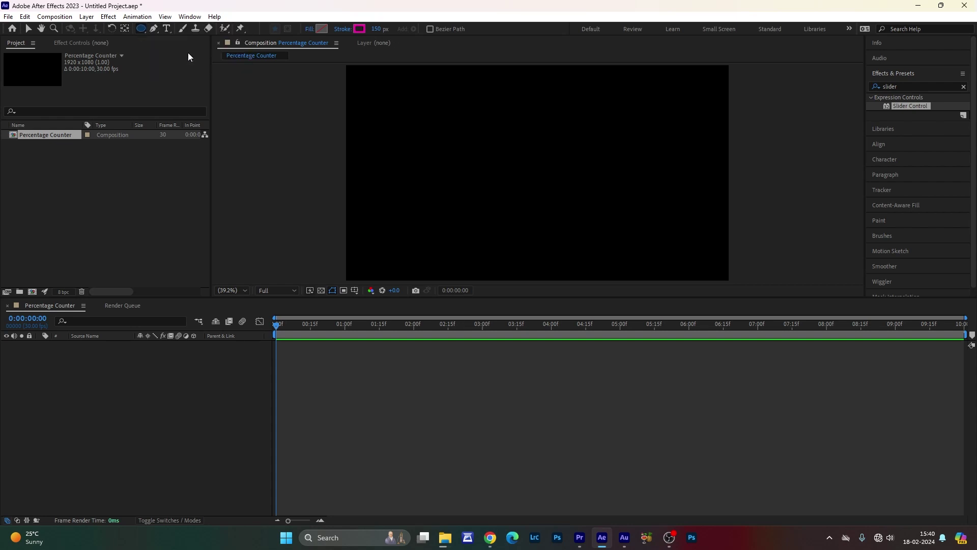
Set new shapes to no fill and a solid C1C0C1 grey stroke.
{"action": "left_click", "coordinate": [308, 29]}
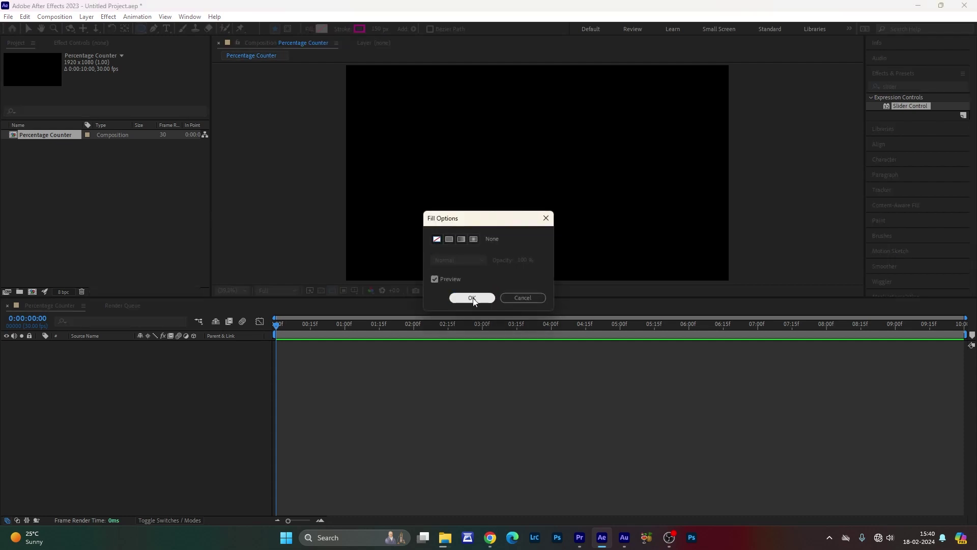
{"action": "left_click", "coordinate": [457, 297]}
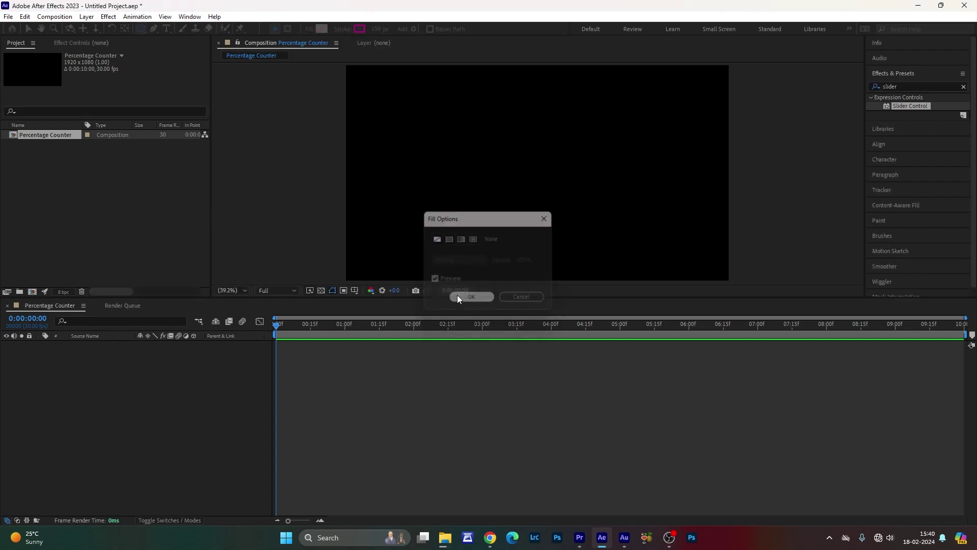
{"action": "left_click", "coordinate": [342, 29]}
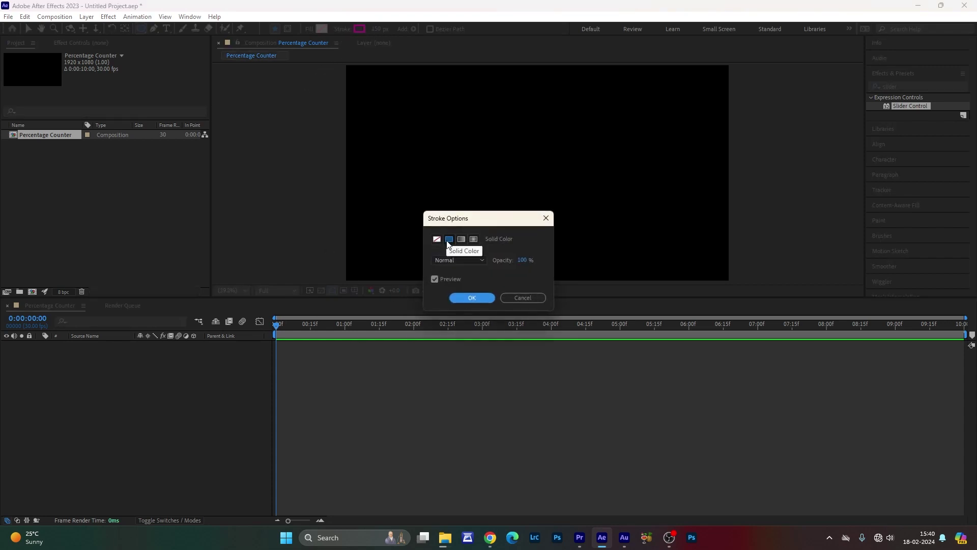
{"action": "left_click", "coordinate": [465, 297]}
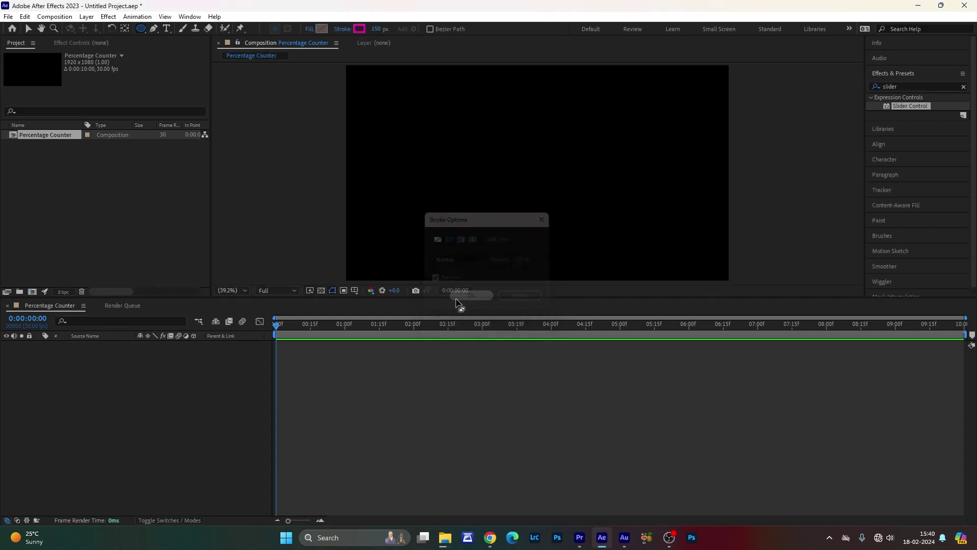
{"action": "left_click", "coordinate": [359, 29]}
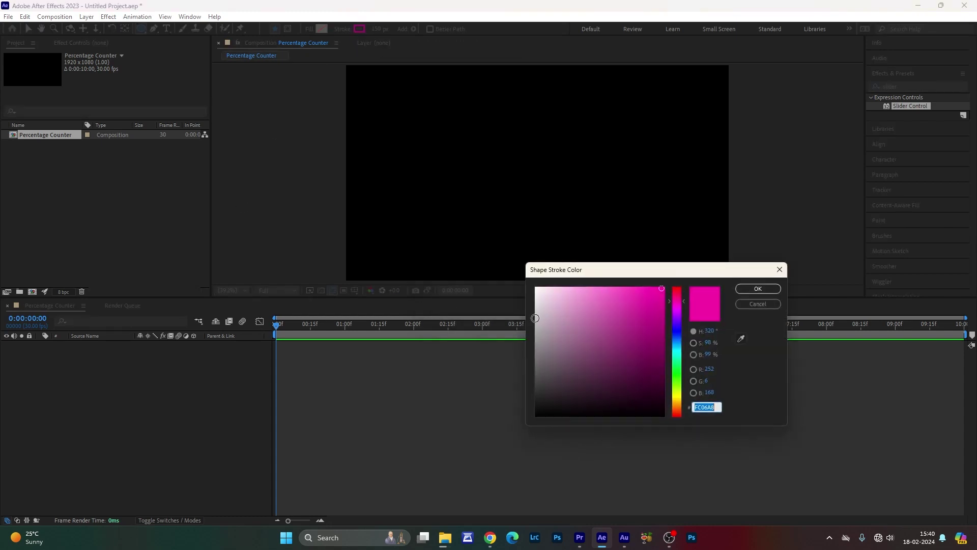
{"action": "type", "text": "C1C0C1"}
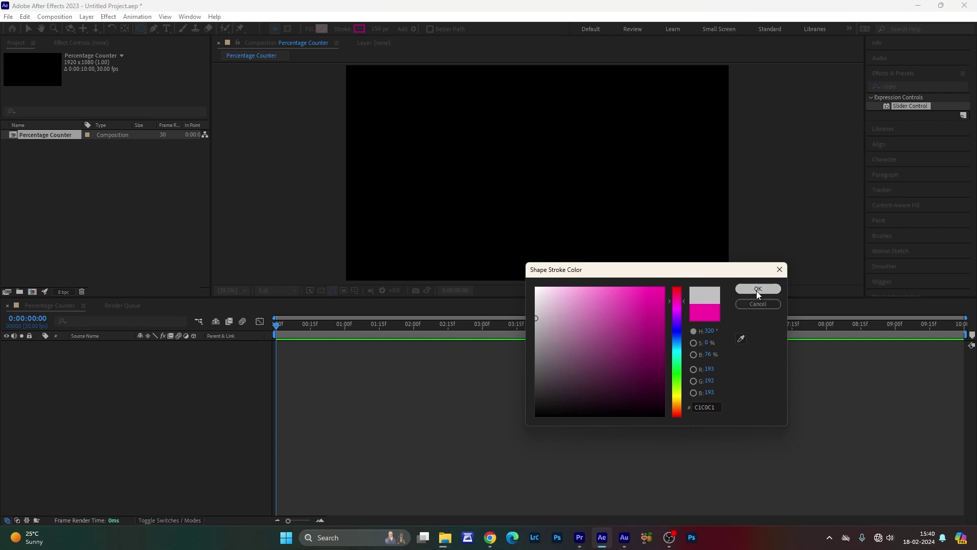
{"action": "left_click", "coordinate": [757, 290]}
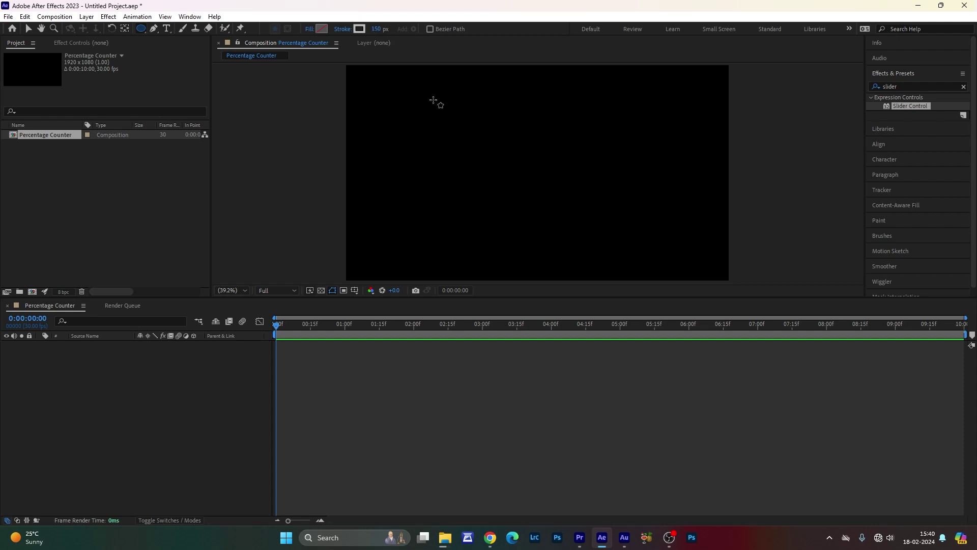
Draw the grey ring and centre it horizontally and vertically in the composition.
{"action": "left_click_drag", "start_coordinate": [434, 99], "coordinate": [621, 187]}
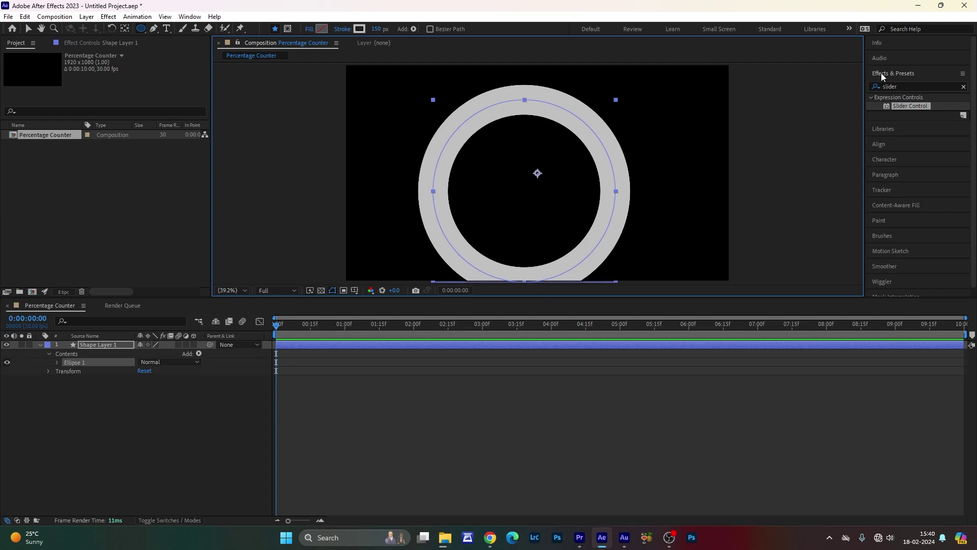
{"action": "left_click", "coordinate": [894, 142]}
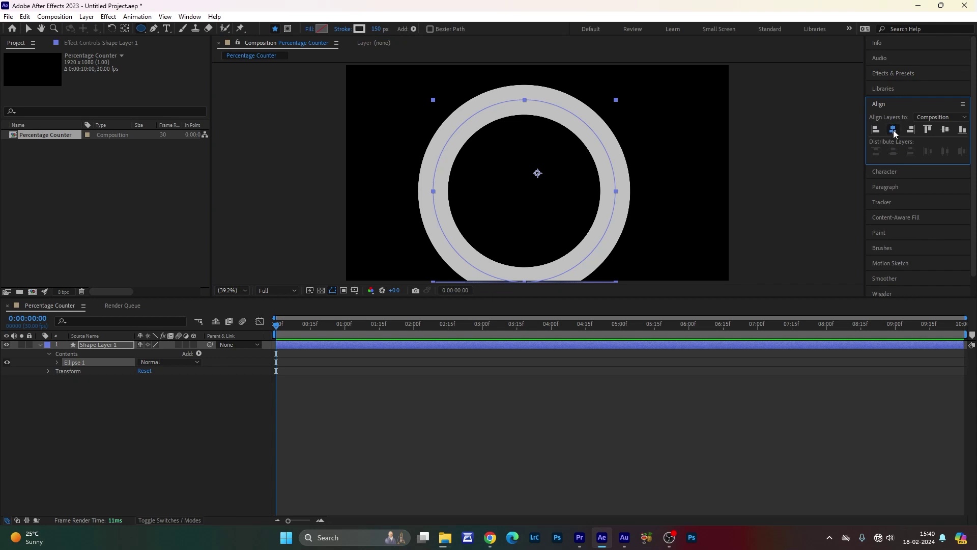
{"action": "left_click", "coordinate": [894, 129]}
{"action": "left_click", "coordinate": [945, 130]}
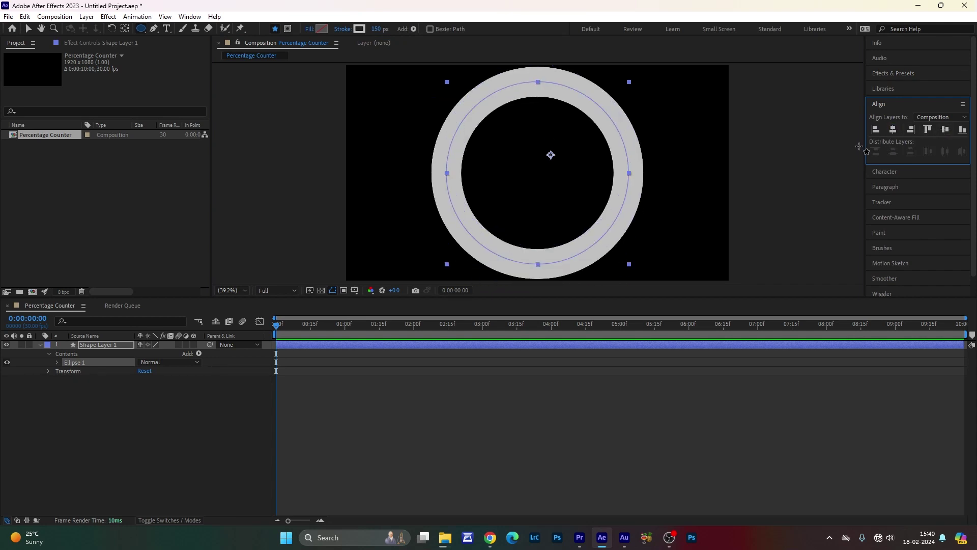
Duplicate the ring layer and give the copy a magenta F506A3 stroke.
{"action": "left_click", "coordinate": [95, 345]}
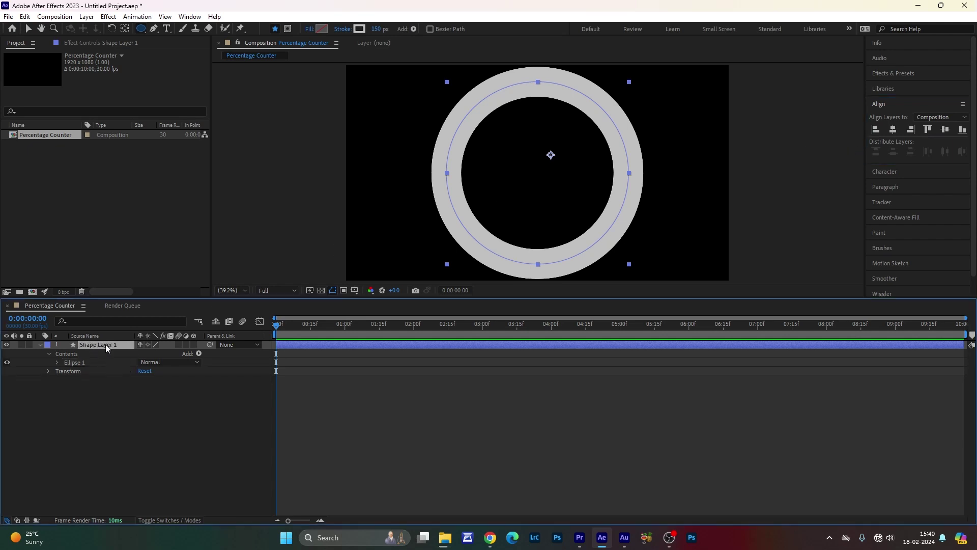
{"action": "key", "text": "ctrl+d"}
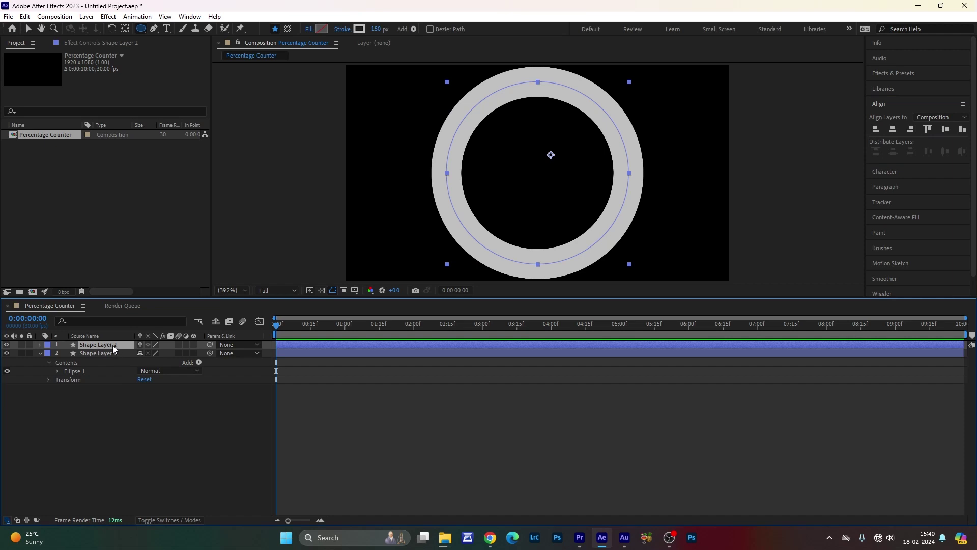
{"action": "left_click", "coordinate": [358, 29]}
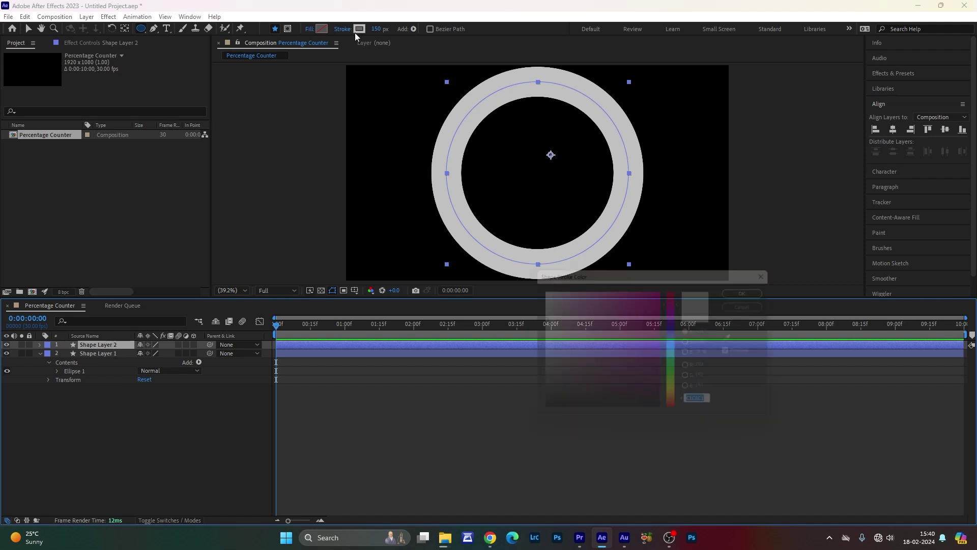
{"action": "left_click", "coordinate": [662, 292]}
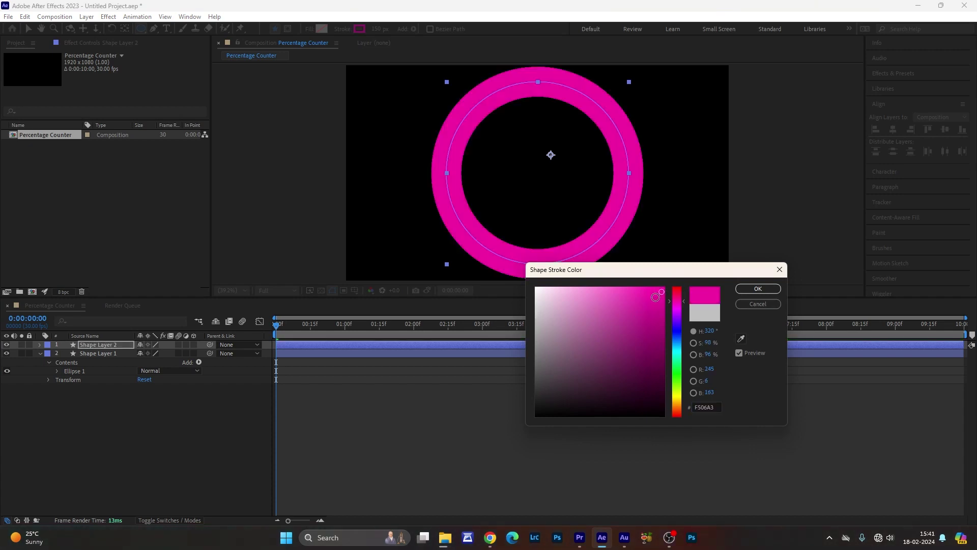
{"action": "left_click", "coordinate": [757, 289]}
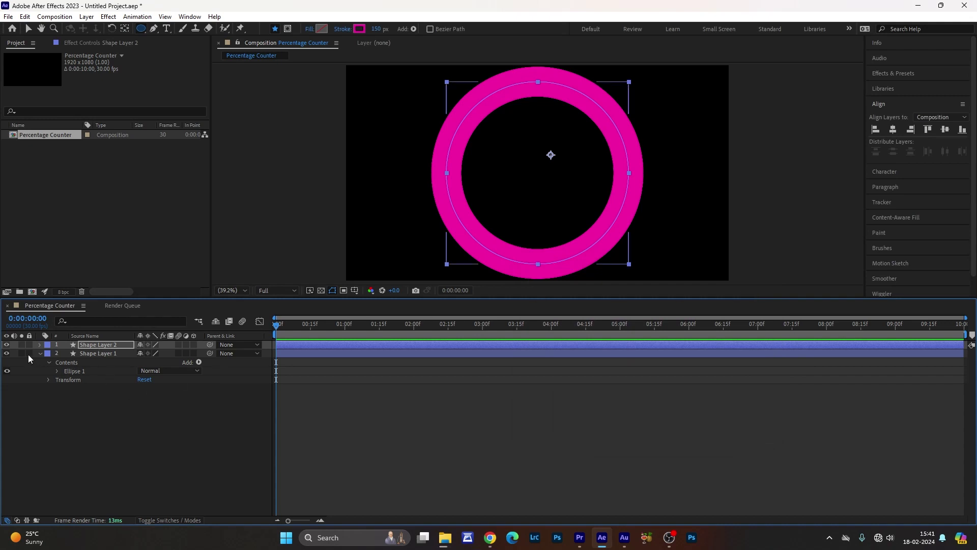
{"action": "left_click", "coordinate": [39, 344]}
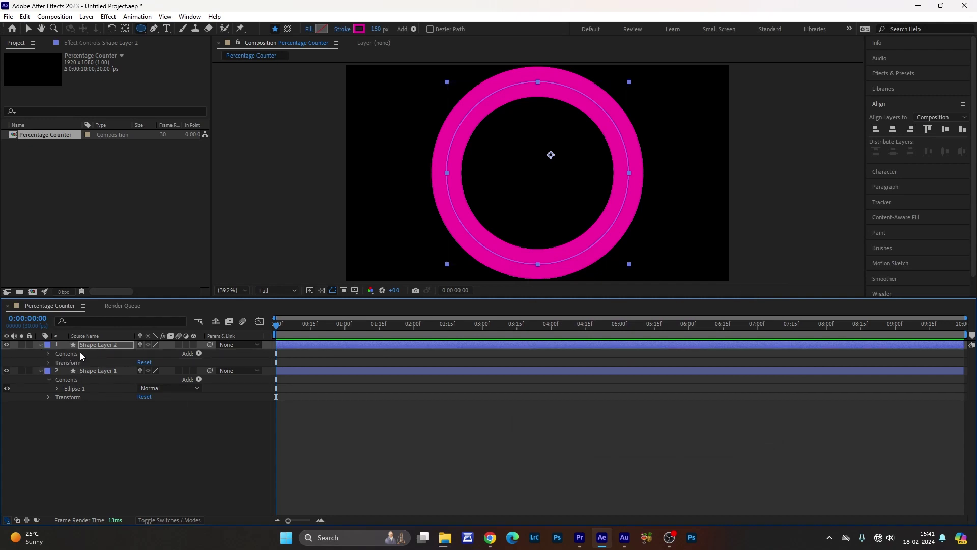
Add Trim Paths to the magenta ring on Shape Layer 2.
{"action": "left_click", "coordinate": [199, 354]}
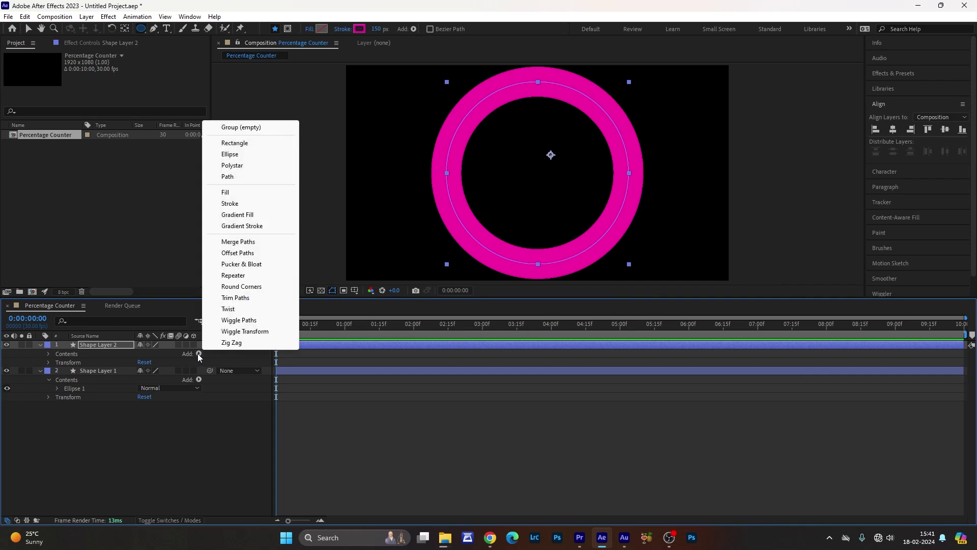
{"action": "left_click", "coordinate": [227, 298]}
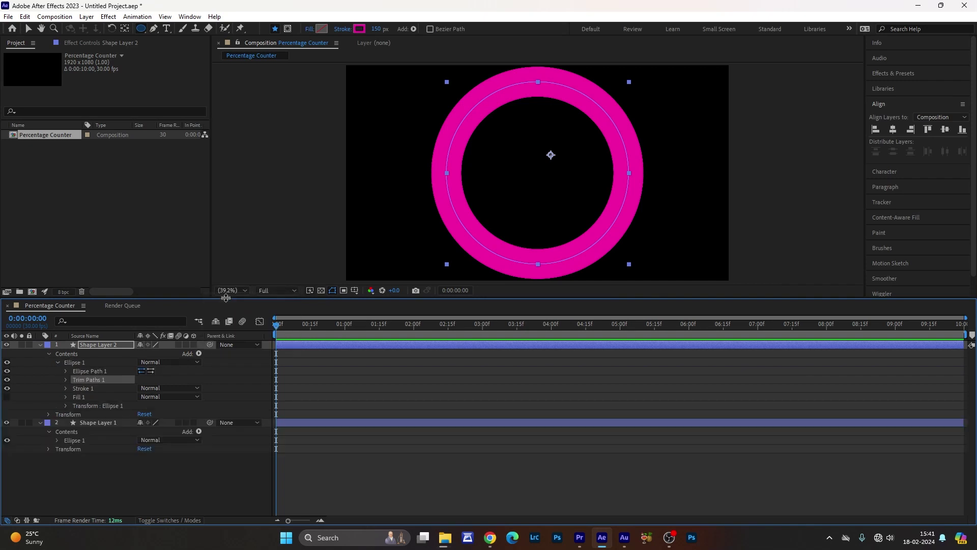
{"action": "left_click", "coordinate": [66, 380]}
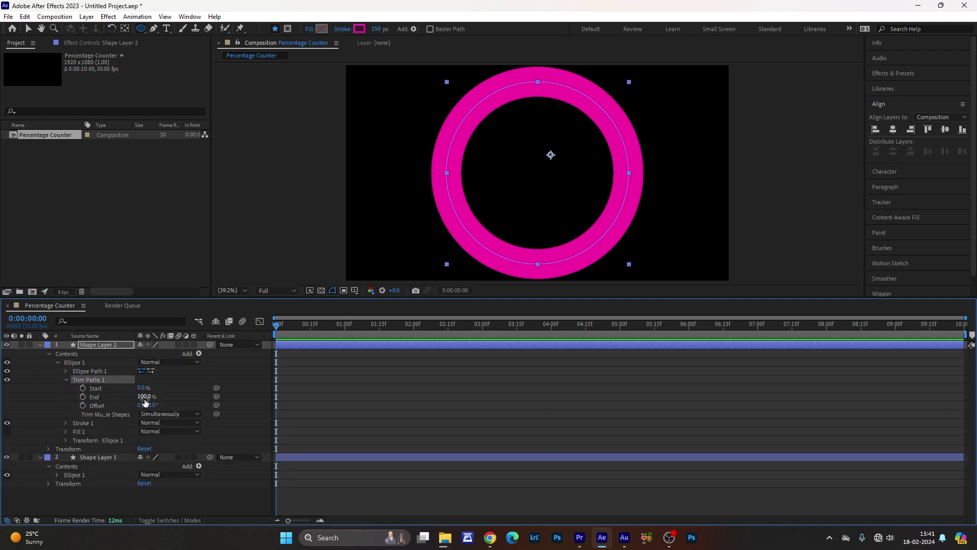
Keyframe Trim Paths End from 0% at 0 s to 100% at 4 s.
{"action": "left_click", "coordinate": [145, 397]}
{"action": "type", "text": "0"}
{"action": "key", "text": "Return"}
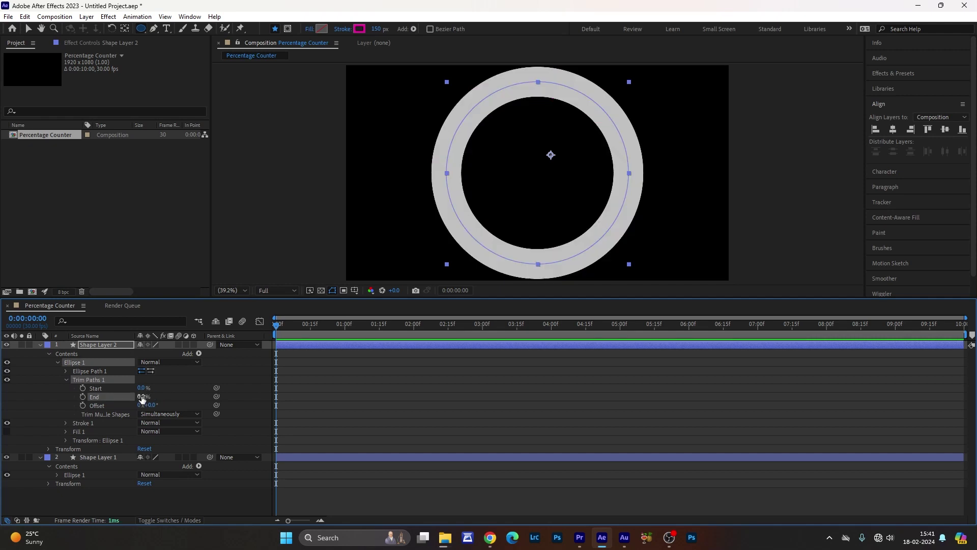
{"action": "left_click", "coordinate": [83, 397]}
{"action": "left_click_drag", "start_coordinate": [277, 325], "coordinate": [552, 365]}
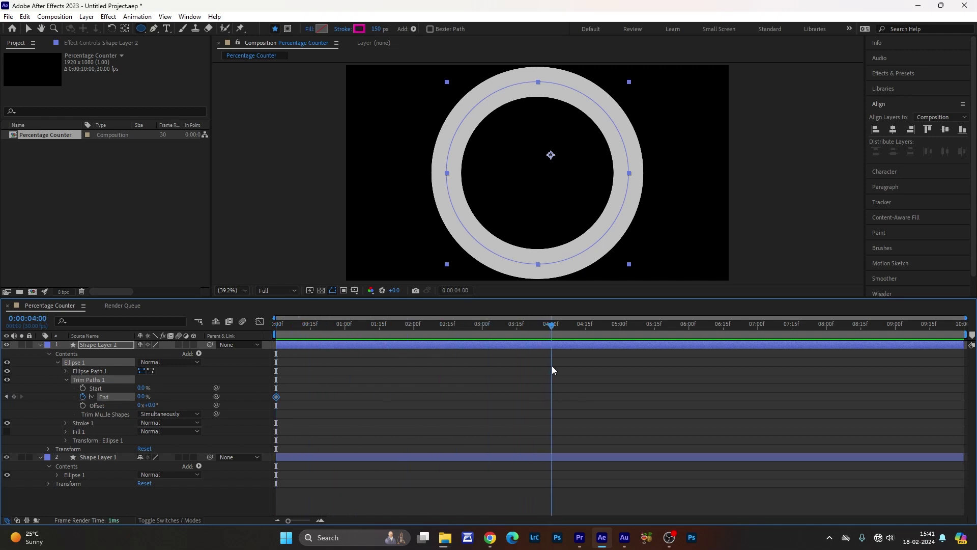
{"action": "left_click", "coordinate": [142, 397]}
{"action": "type", "text": "100"}
{"action": "key", "text": "Return"}
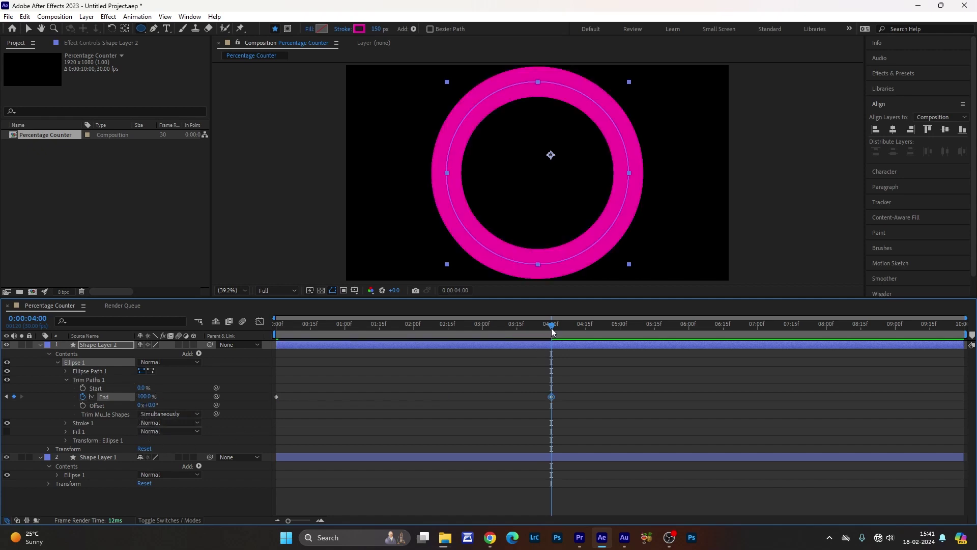
{"action": "mouse_move", "coordinate": [552, 328]}
{"action": "left_mouse_down"}
{"action": "mouse_move", "coordinate": [281, 397]}
{"action": "mouse_move", "coordinate": [558, 411]}
{"action": "mouse_move", "coordinate": [390, 413]}
{"action": "left_mouse_up"}
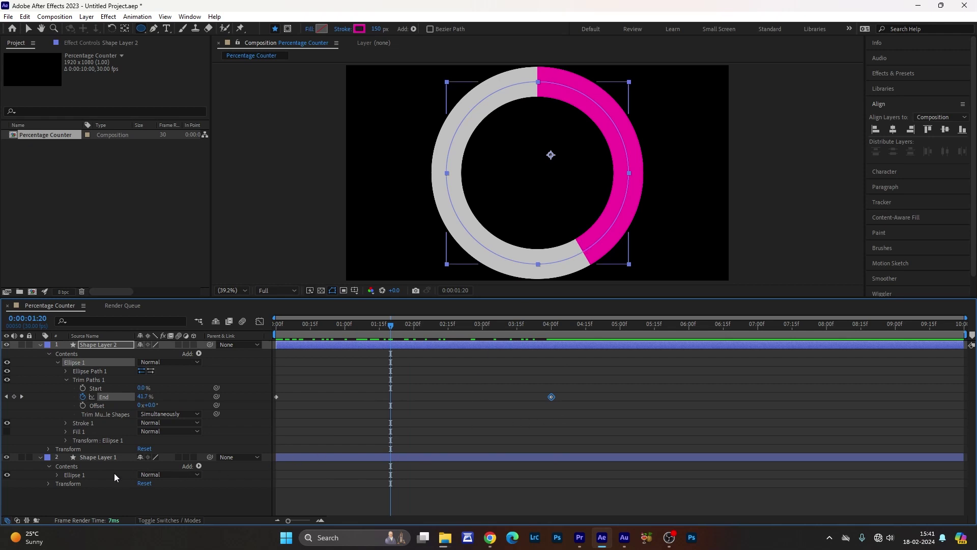
Give the pink stroke a Round Cap and apply Easy Ease to both End keyframes.
{"action": "left_click", "coordinate": [67, 423]}
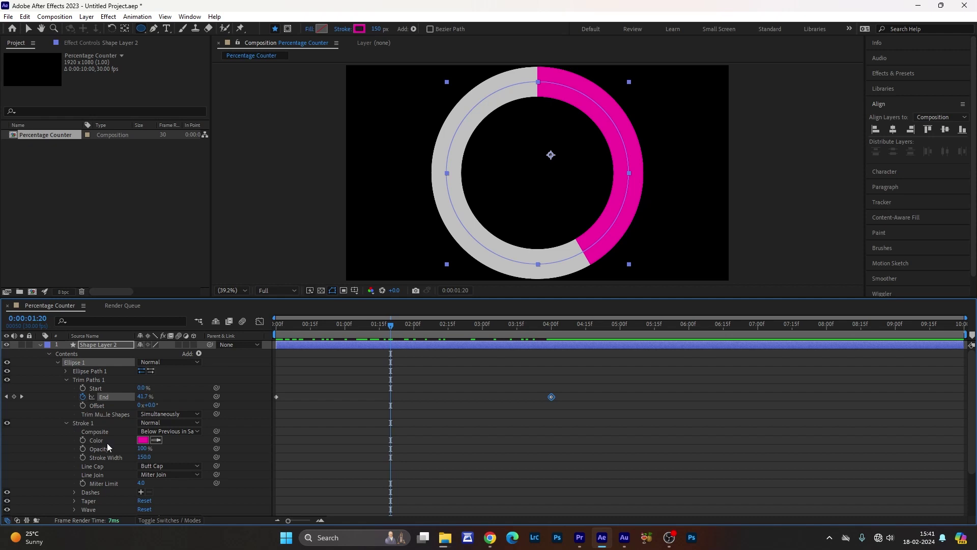
{"action": "left_click", "coordinate": [181, 465]}
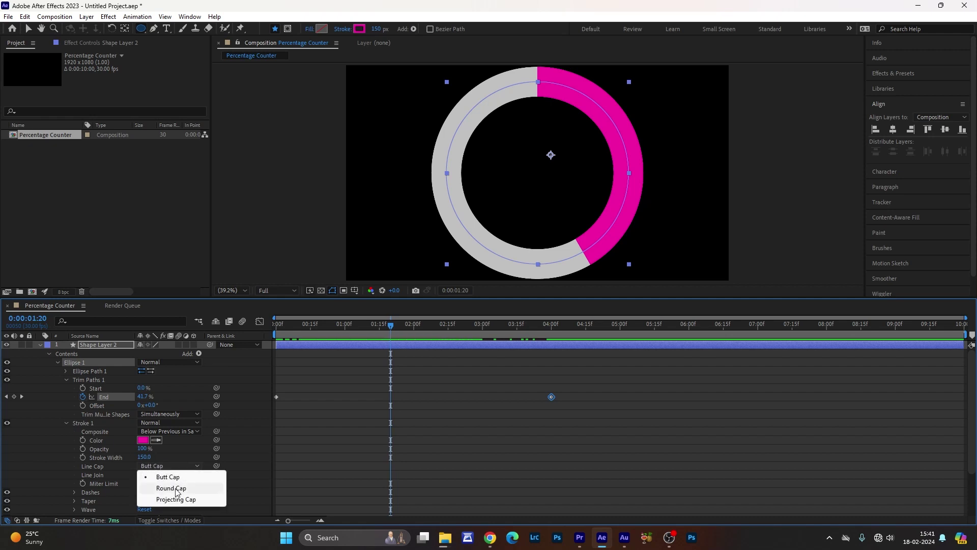
{"action": "left_click", "coordinate": [172, 489]}
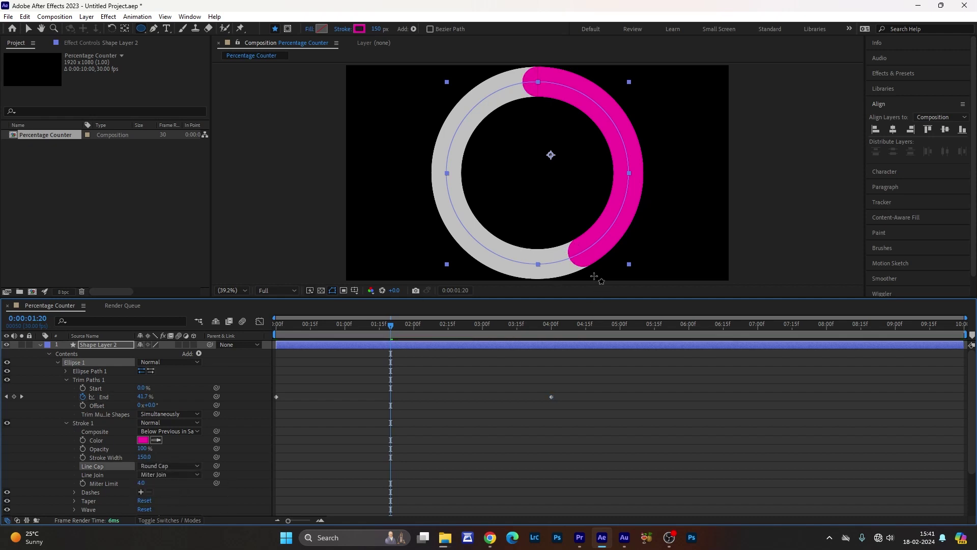
{"action": "left_click_drag", "start_coordinate": [601, 408], "coordinate": [262, 383]}
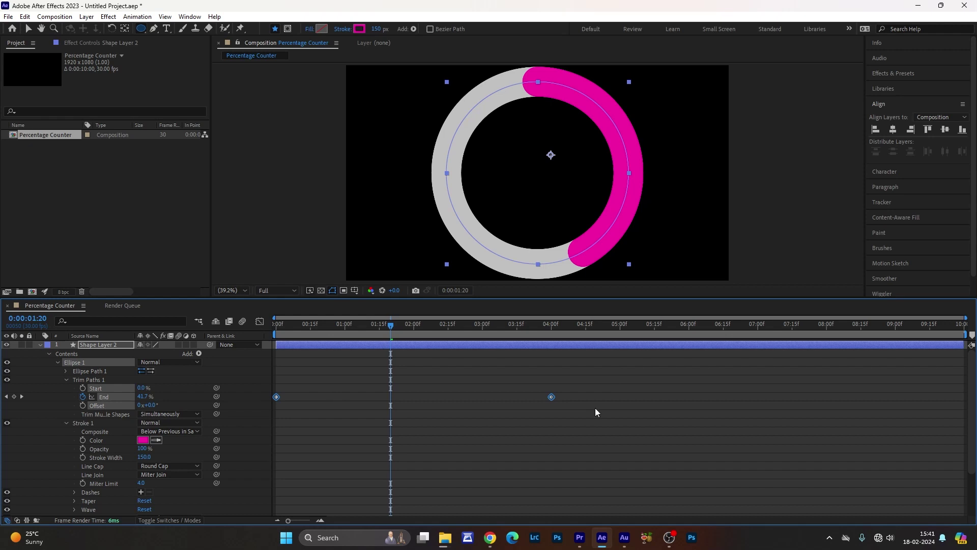
{"action": "right_click", "coordinate": [552, 398]}
{"action": "mouse_move", "coordinate": [595, 392]}
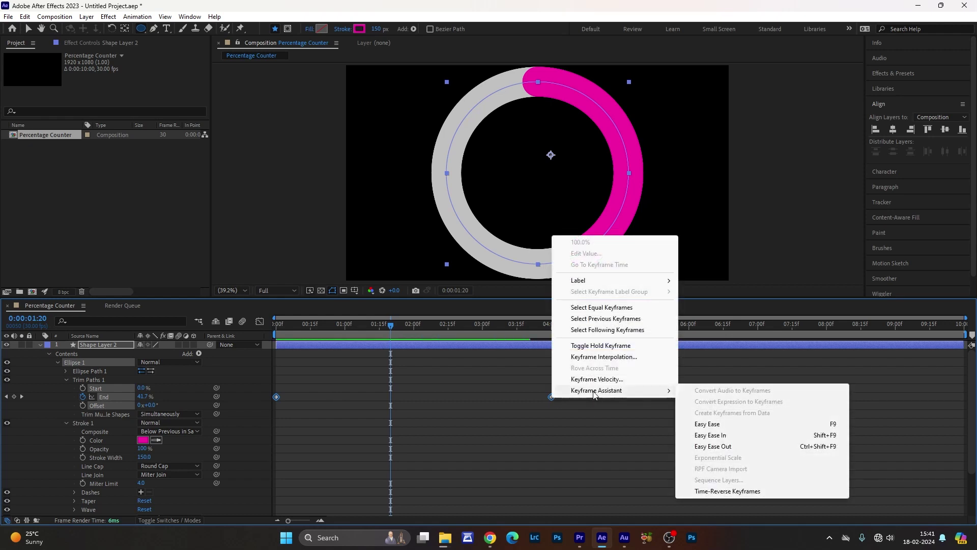
{"action": "left_click", "coordinate": [698, 425]}
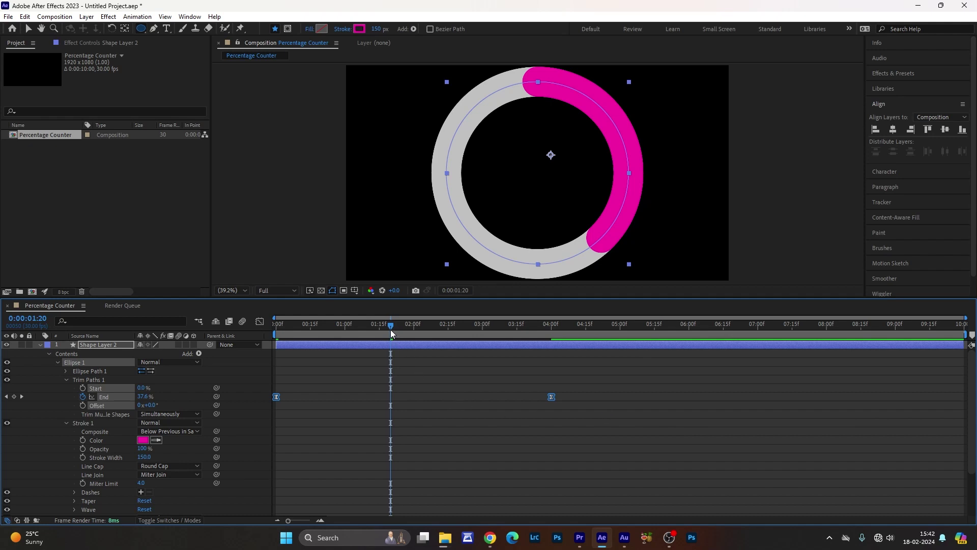
Preview the fill, try an earlier end keyframe, undo it, then collapse Shape Layer 2.
{"action": "left_click_drag", "start_coordinate": [391, 333], "coordinate": [264, 334]}
{"action": "key", "text": "space"}
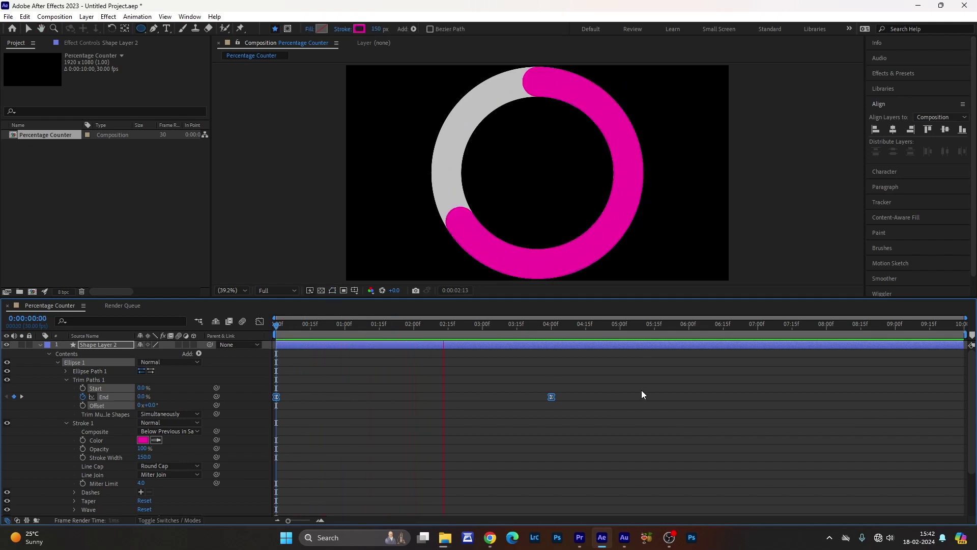
{"action": "key", "text": "space"}
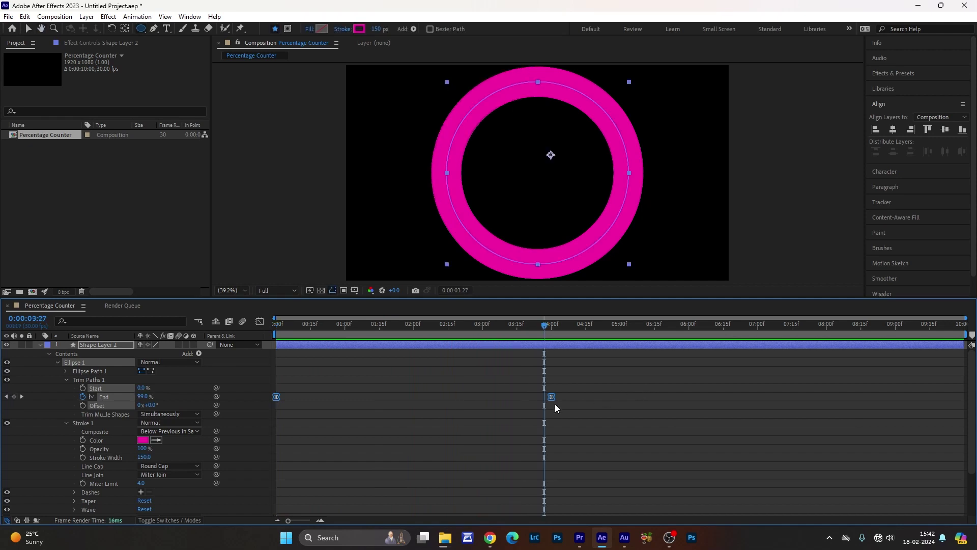
{"action": "left_click_drag", "start_coordinate": [552, 399], "coordinate": [417, 399]}
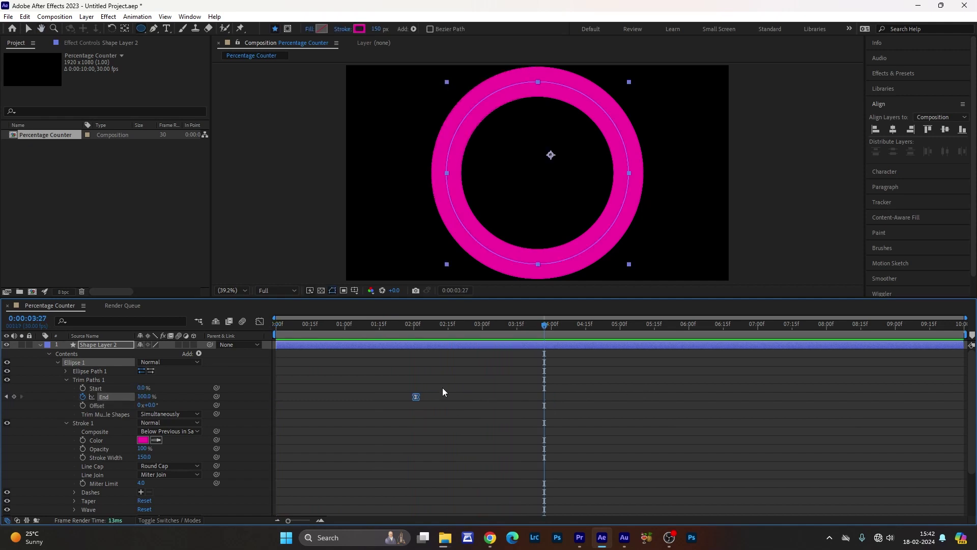
{"action": "left_click_drag", "start_coordinate": [545, 331], "coordinate": [251, 371]}
{"action": "key", "text": "space"}
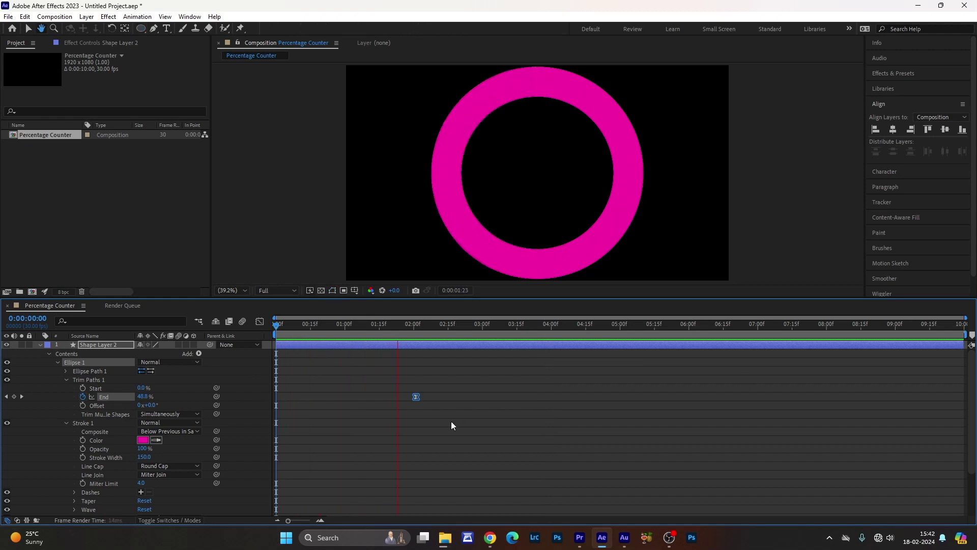
{"action": "key", "text": "space"}
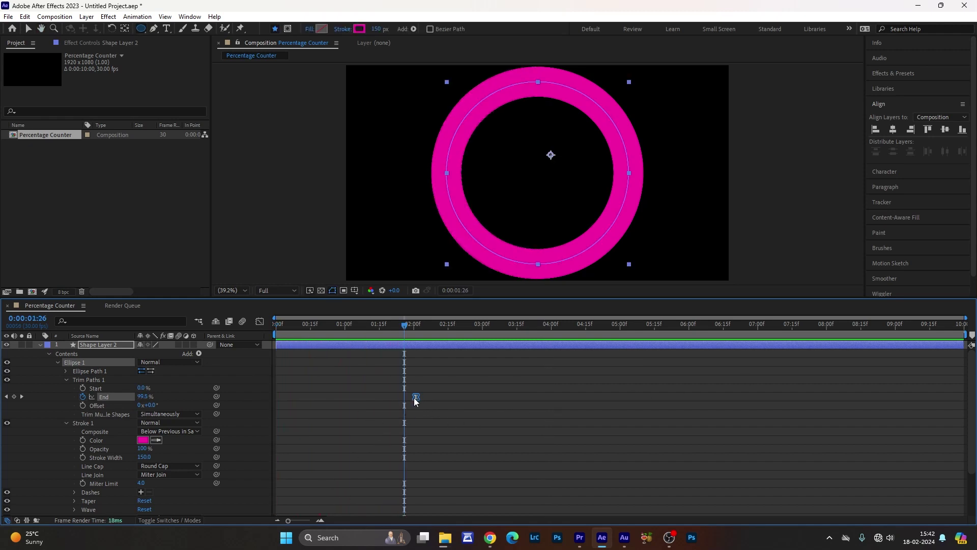
{"action": "key", "text": "ctrl+z"}
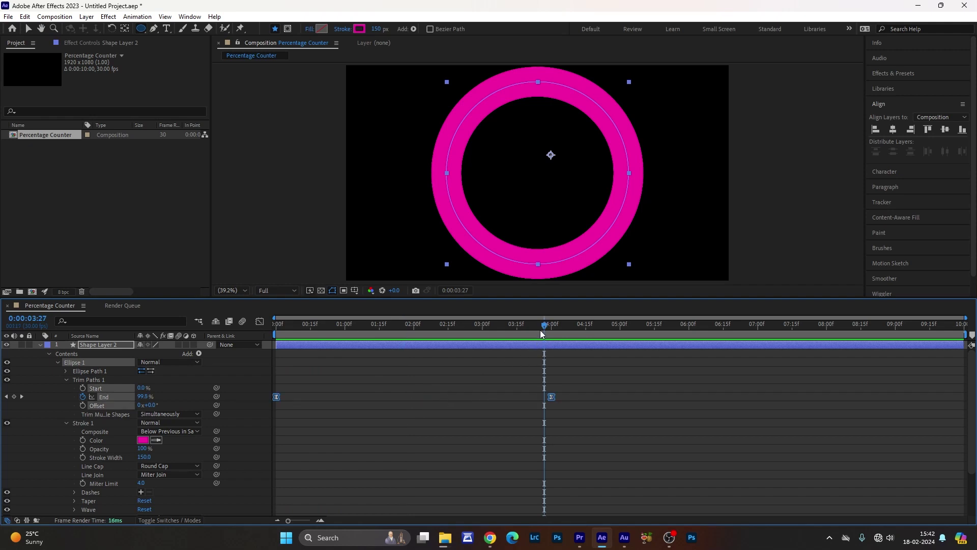
{"action": "left_click_drag", "start_coordinate": [541, 325], "coordinate": [313, 375]}
{"action": "left_click_drag", "start_coordinate": [276, 323], "coordinate": [403, 323]}
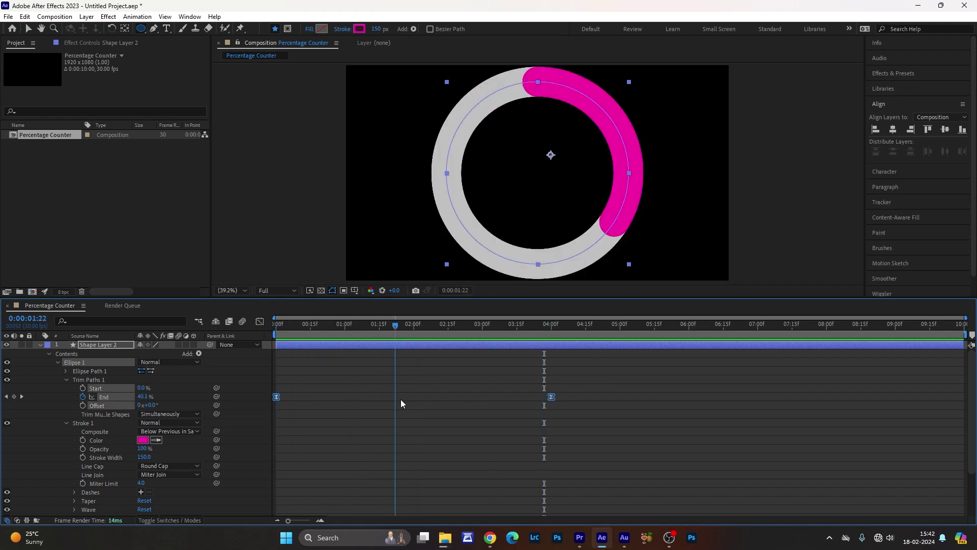
{"action": "left_click", "coordinate": [40, 345]}
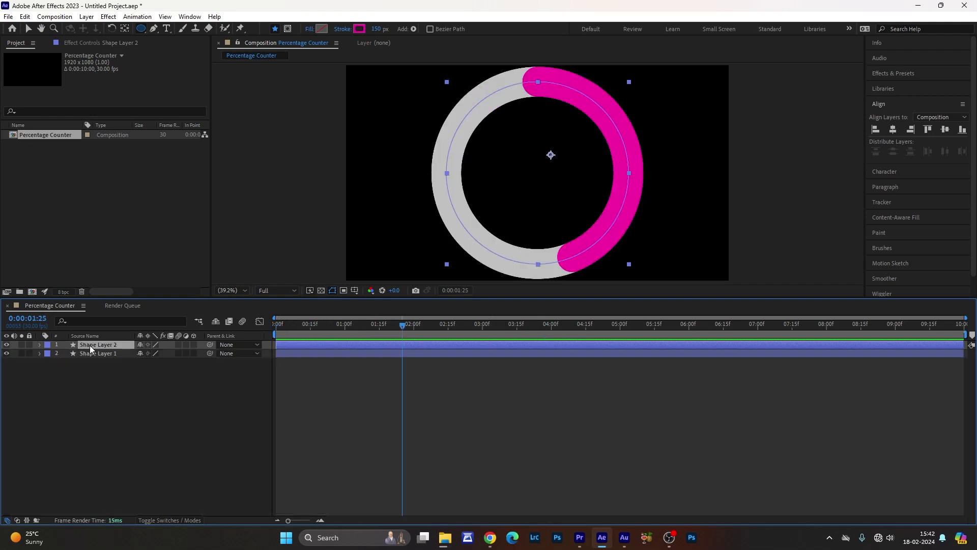
Choose the Type tool and set the font to DS-Digital Bold.
{"action": "left_click", "coordinate": [165, 28]}
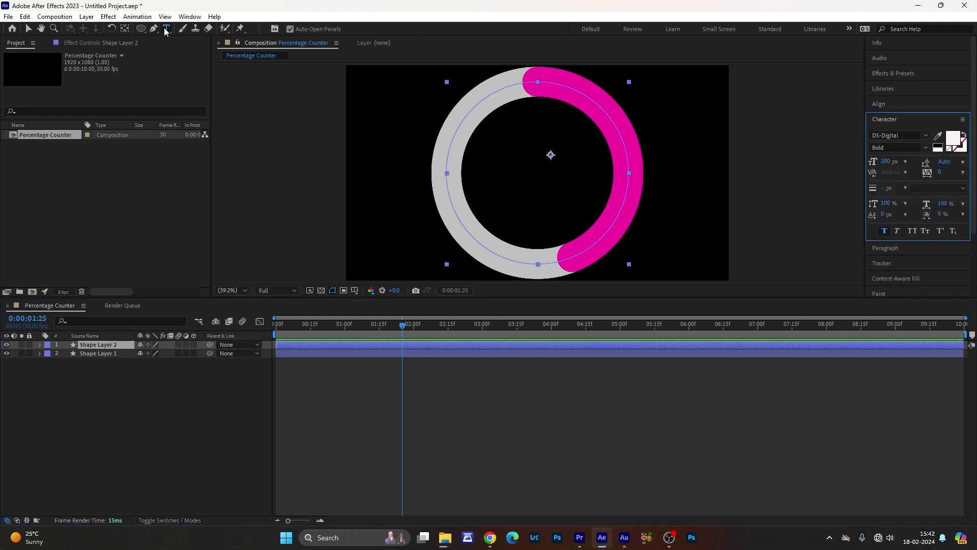
{"action": "left_click", "coordinate": [926, 136]}
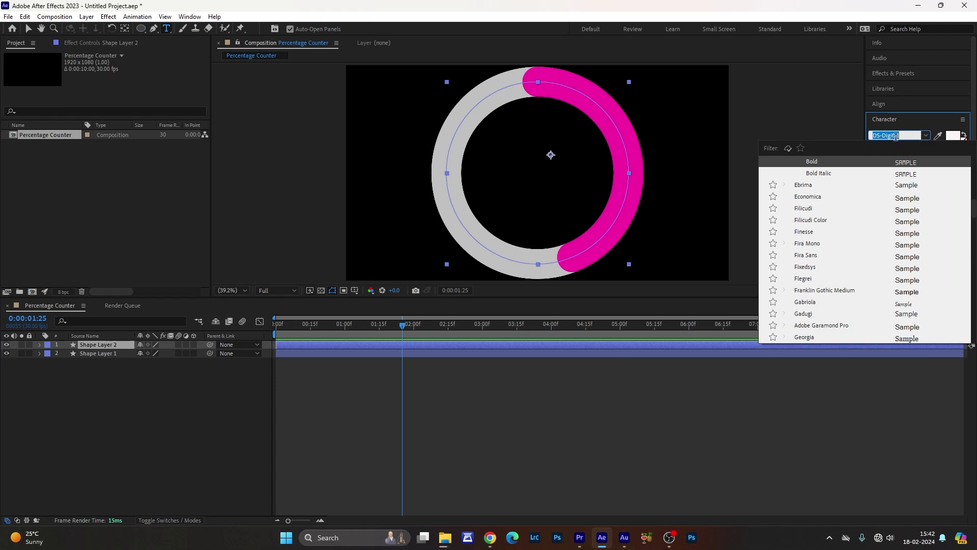
{"action": "type", "text": "ds"}
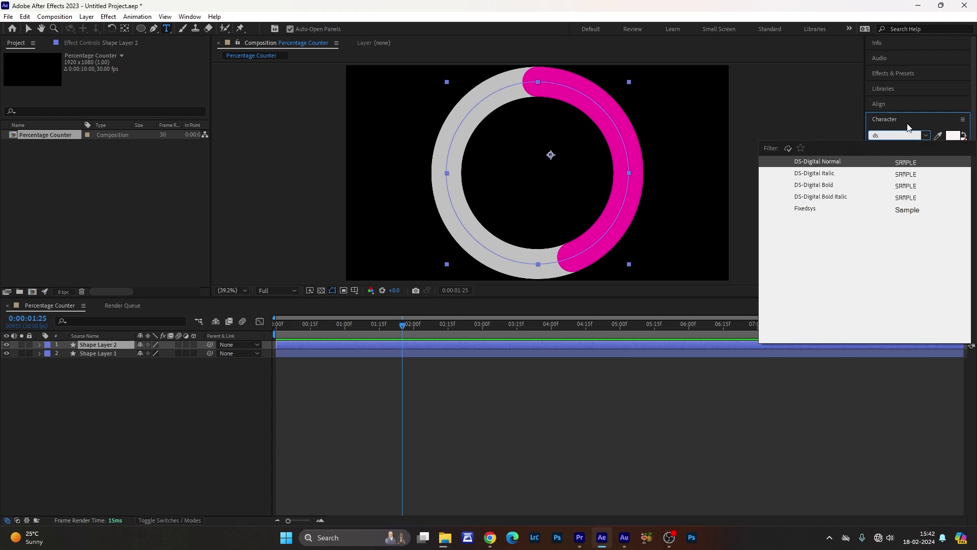
{"action": "left_click", "coordinate": [821, 188]}
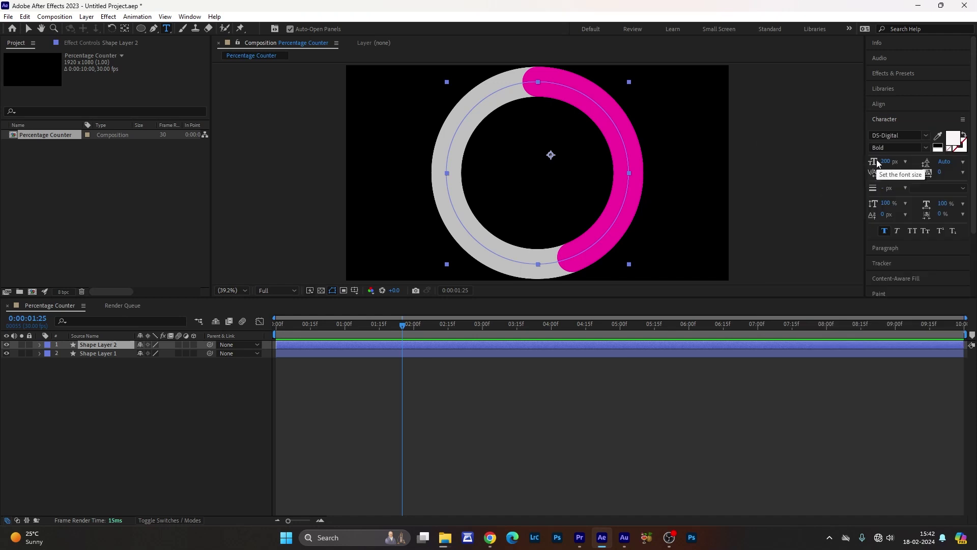
Create a paragraph text box inside the ring containing the digit 0.
{"action": "left_click", "coordinate": [464, 161]}
{"action": "left_click_drag", "start_coordinate": [529, 175], "coordinate": [614, 196]}
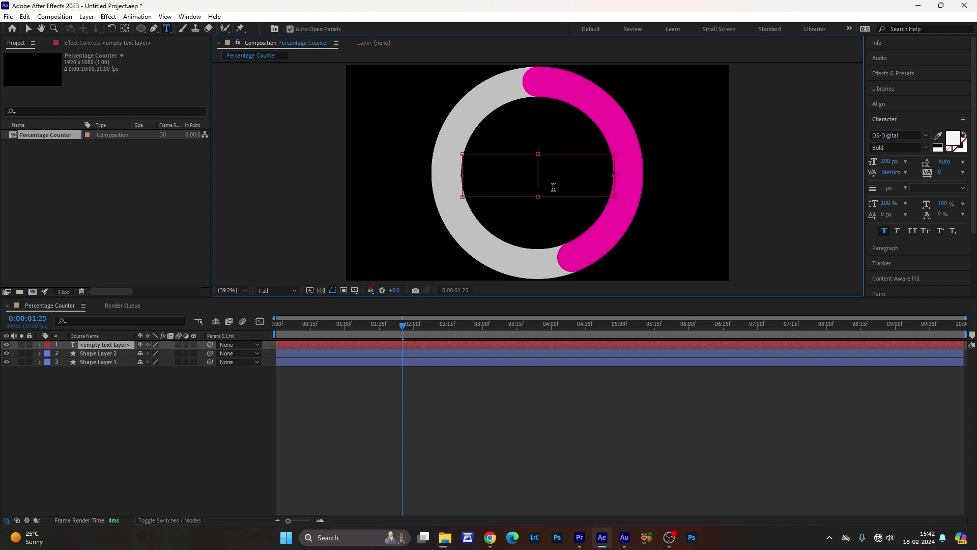
{"action": "type", "text": "0"}
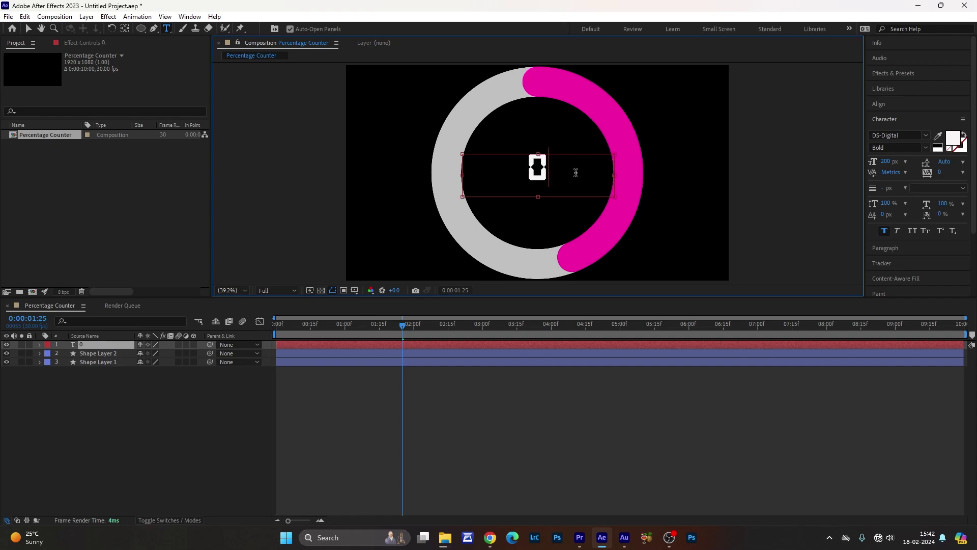
{"action": "left_click_drag", "start_coordinate": [540, 198], "coordinate": [538, 184]}
{"action": "left_click_drag", "start_coordinate": [542, 168], "coordinate": [526, 168]}
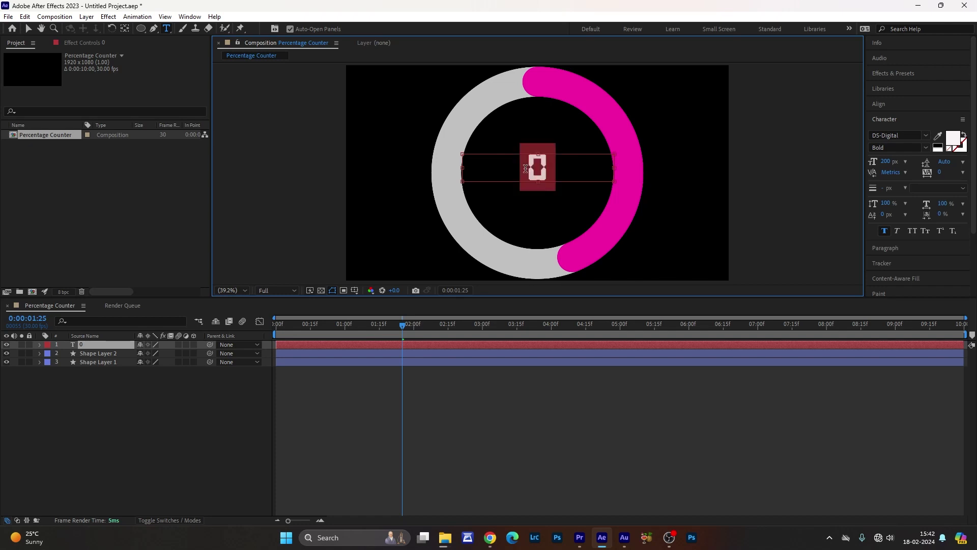
Center the 0's paragraph text and align it to the composition's centre.
{"action": "left_click", "coordinate": [891, 249]}
{"action": "left_click", "coordinate": [887, 151]}
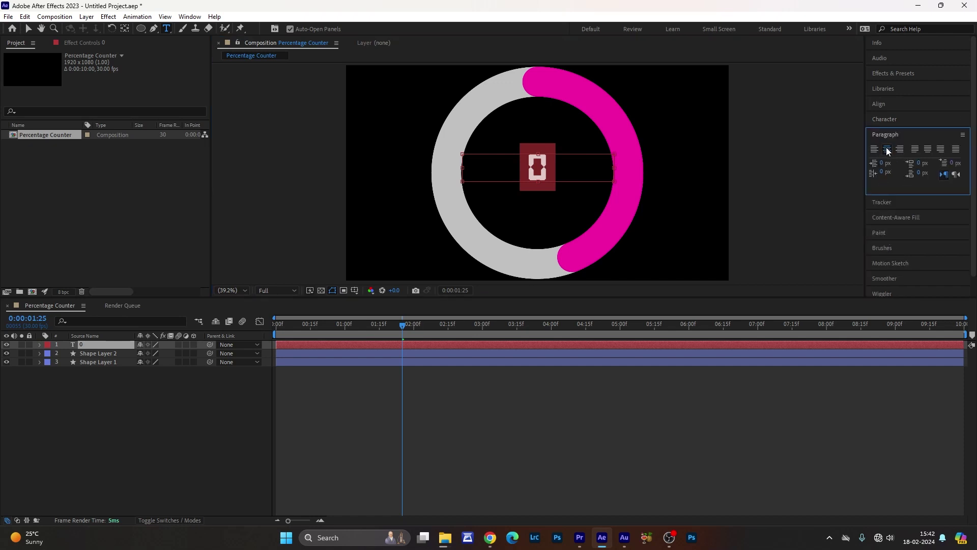
{"action": "left_click", "coordinate": [885, 103]}
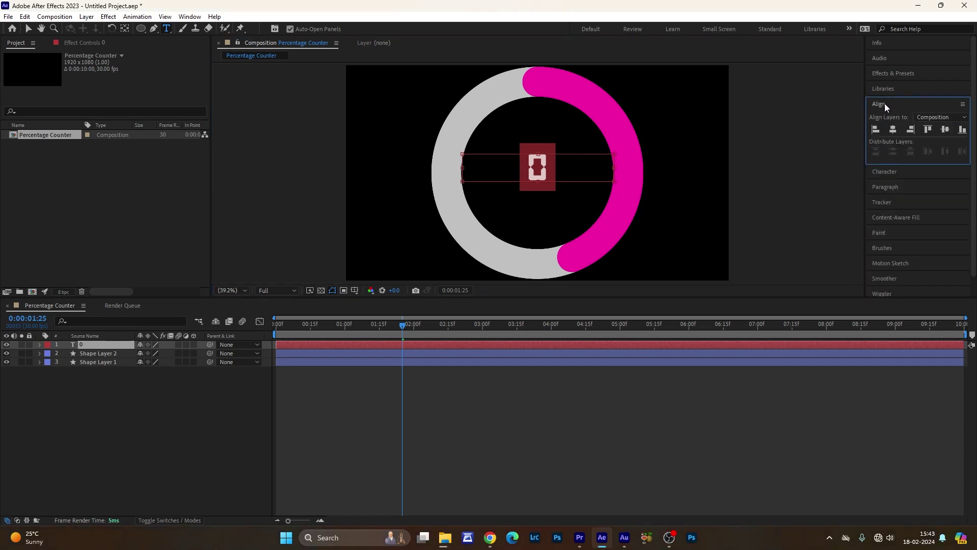
{"action": "left_click", "coordinate": [893, 129]}
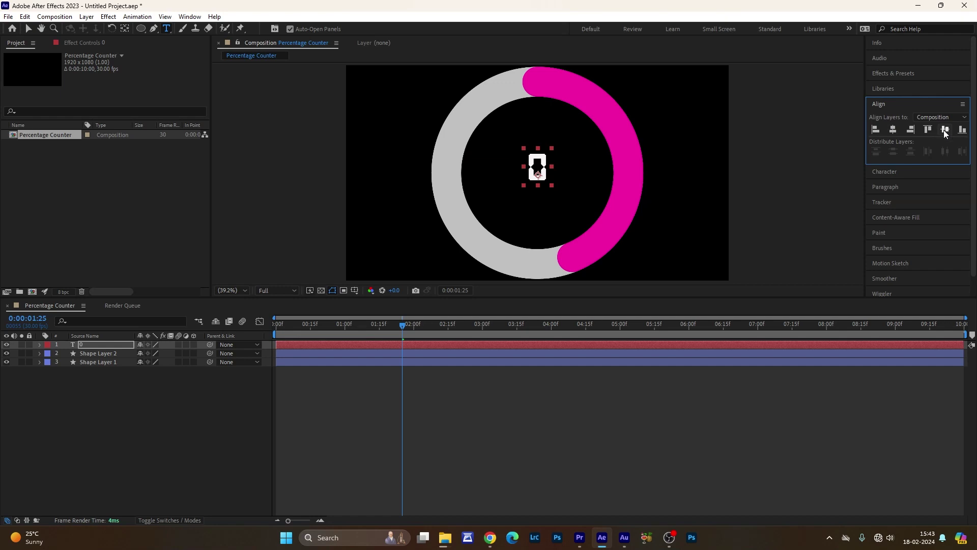
{"action": "left_click", "coordinate": [946, 129]}
{"action": "left_click", "coordinate": [83, 344]}
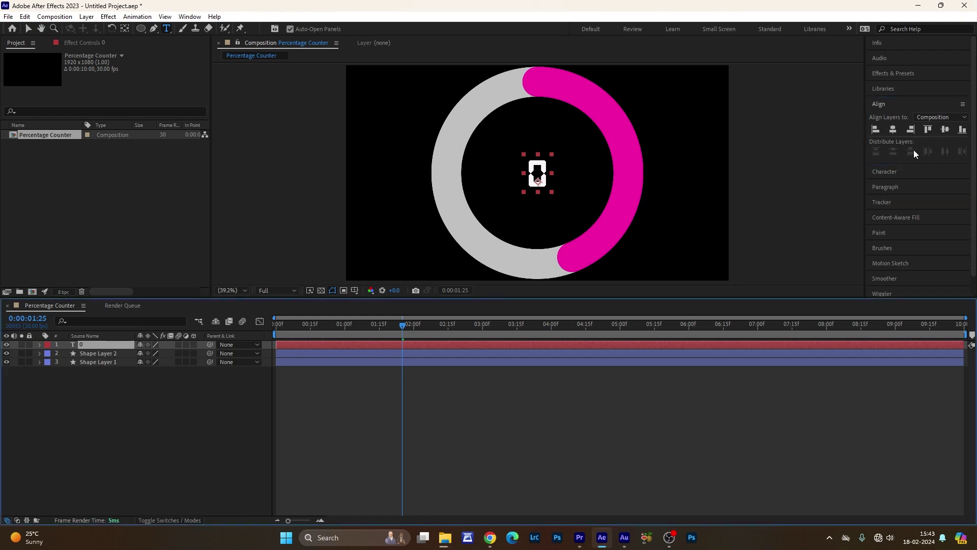
Search 'slider co' in Effects & Presets and drop Slider Control onto the 0 text layer.
{"action": "left_click", "coordinate": [912, 73]}
{"action": "left_click", "coordinate": [876, 87]}
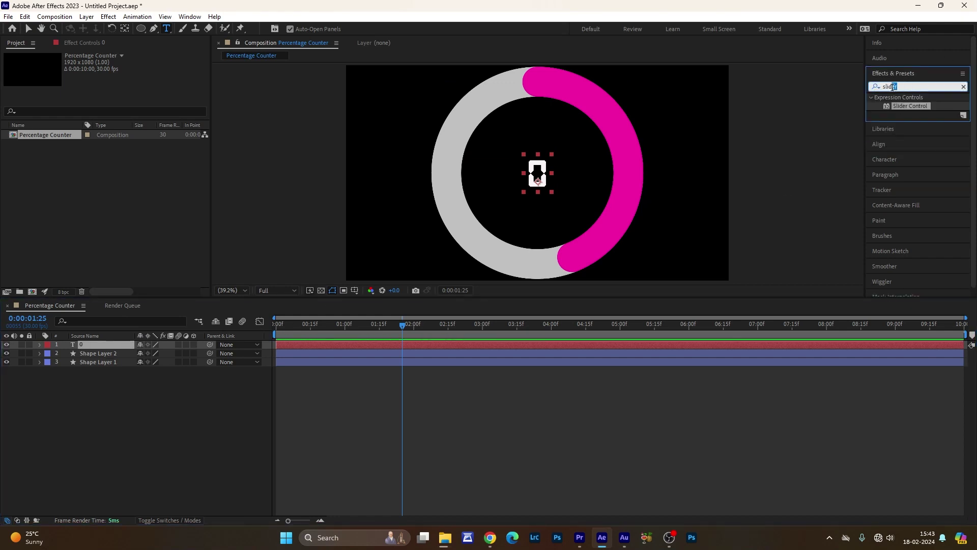
{"action": "type", "text": "sli"}
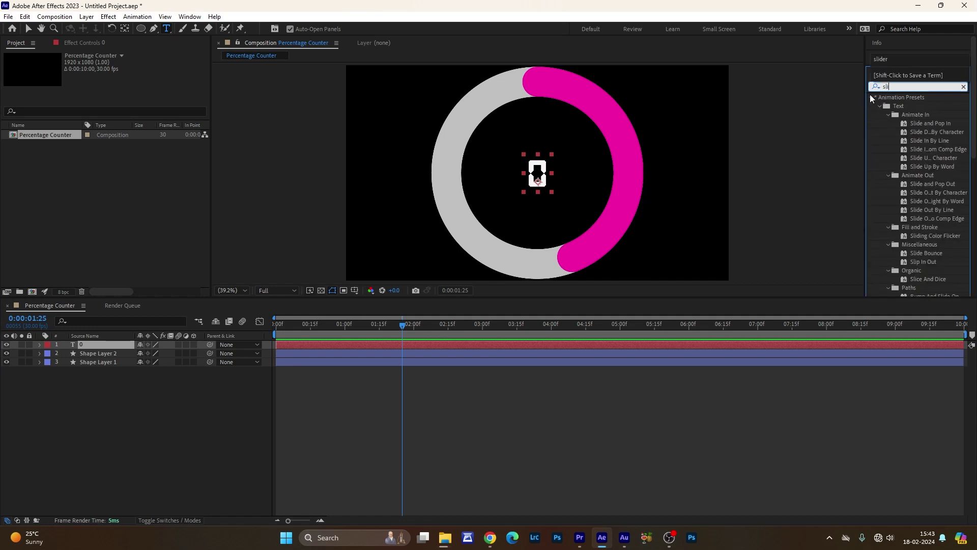
{"action": "type", "text": "der con"}
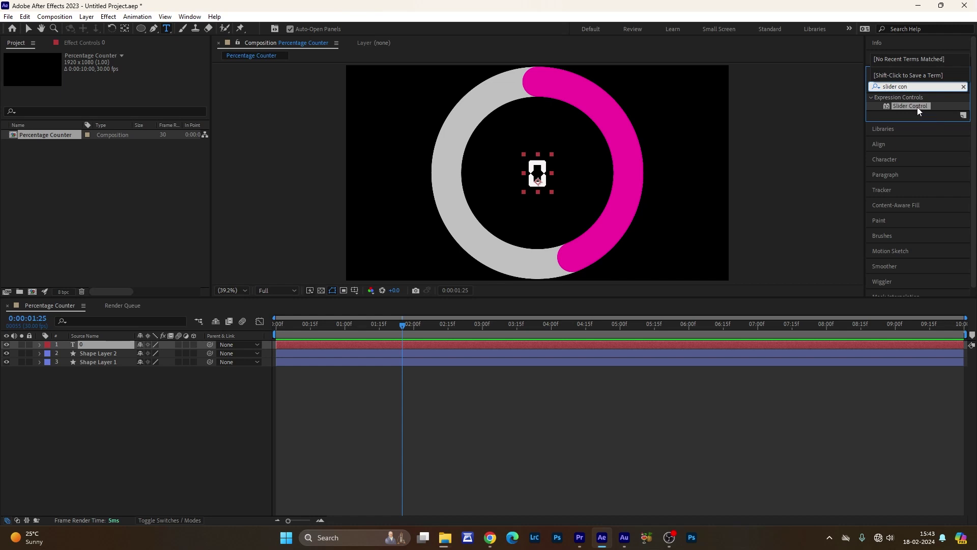
{"action": "mouse_move", "coordinate": [911, 106]}
{"action": "left_mouse_down"}
{"action": "mouse_move", "coordinate": [163, 338]}
{"action": "mouse_move", "coordinate": [103, 344]}
{"action": "left_mouse_up"}
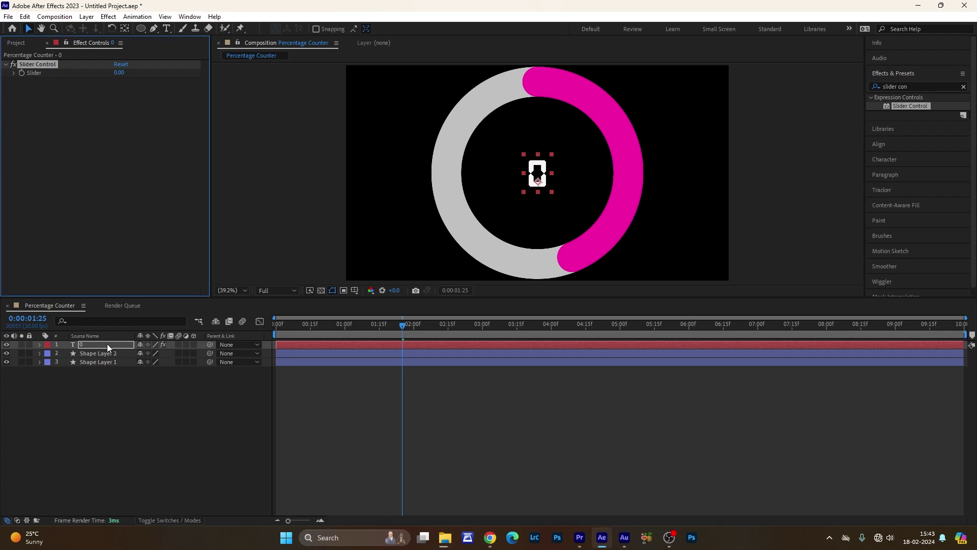
Add a Source Text expression on the 0 layer pick-whipped to the Slider Control's Slider.
{"action": "left_click", "coordinate": [40, 345]}
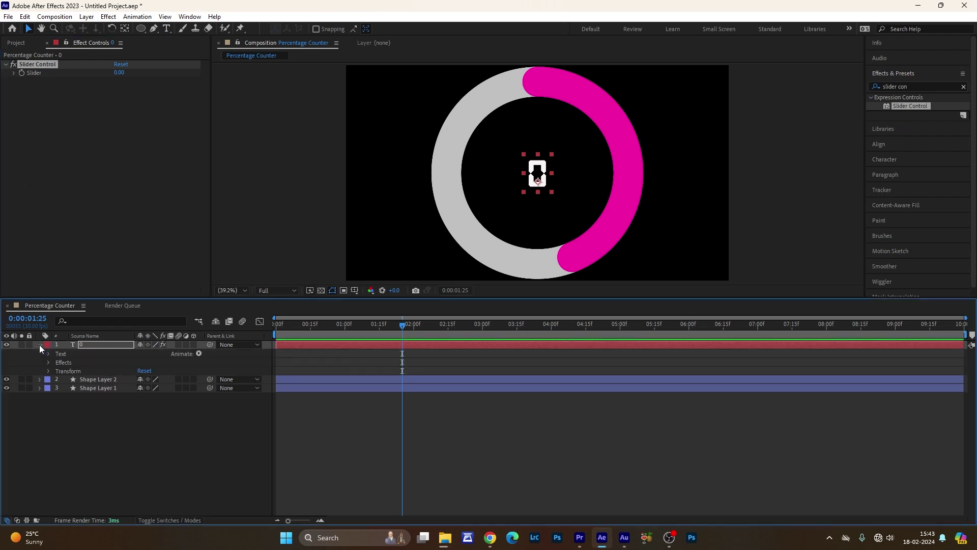
{"action": "left_click", "coordinate": [48, 353]}
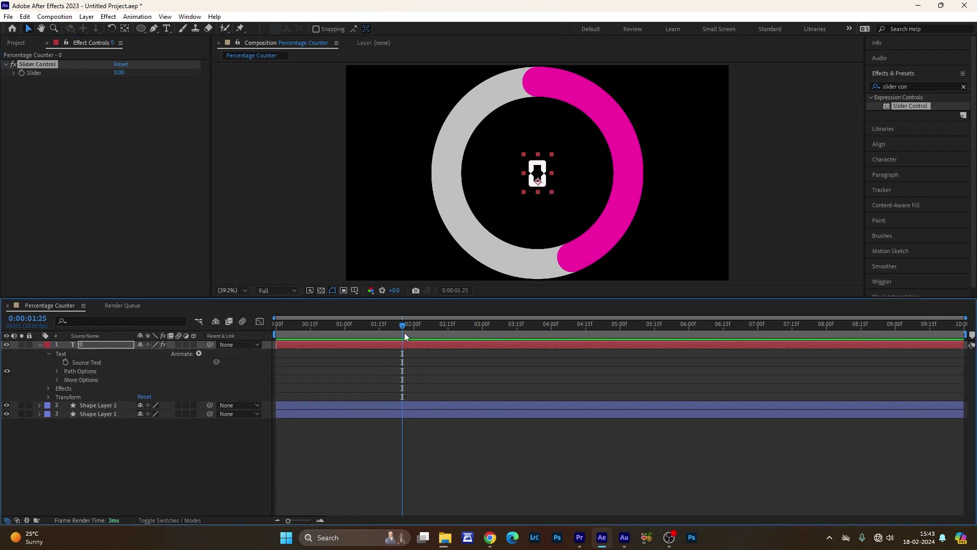
{"action": "left_click_drag", "start_coordinate": [402, 324], "coordinate": [264, 360]}
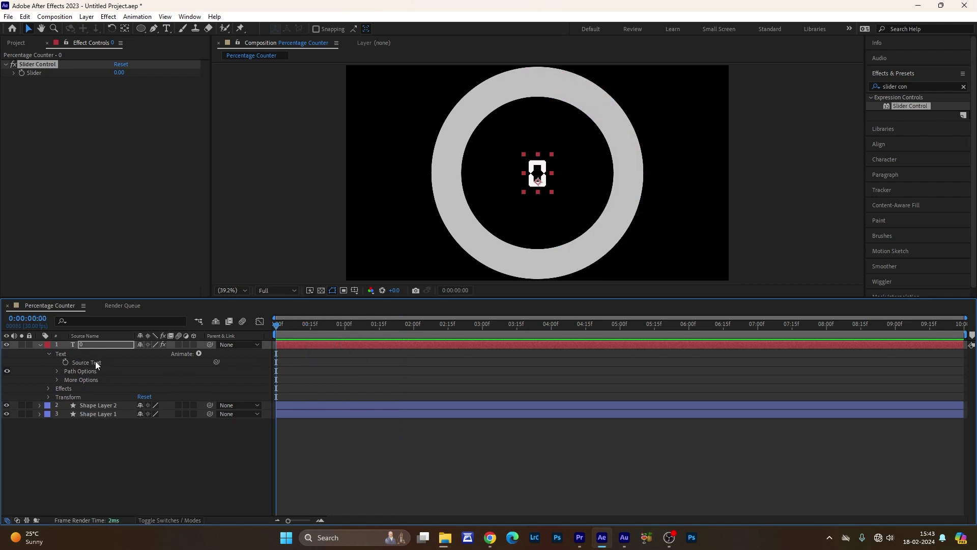
{"action": "left_click", "coordinate": [65, 363], "text": "alt"}
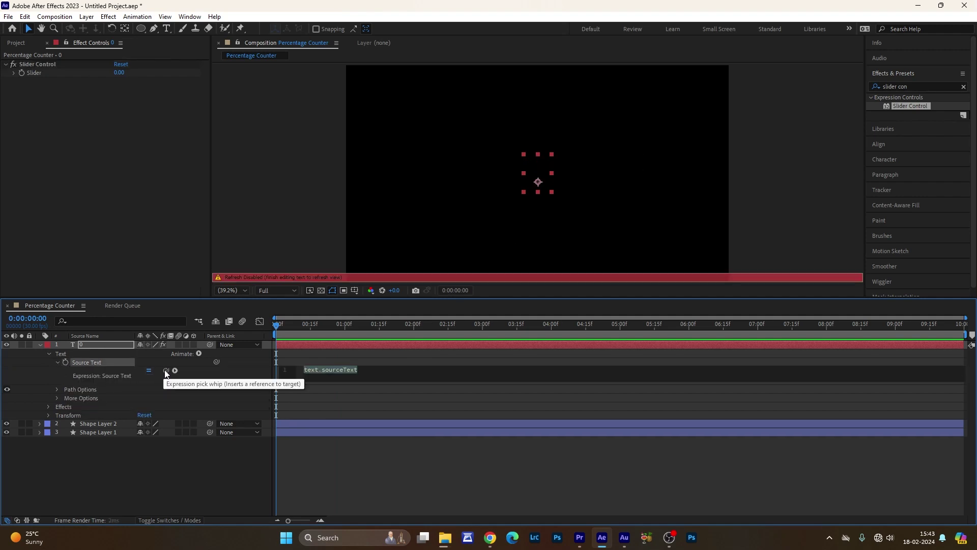
{"action": "left_click_drag", "start_coordinate": [166, 371], "coordinate": [32, 73]}
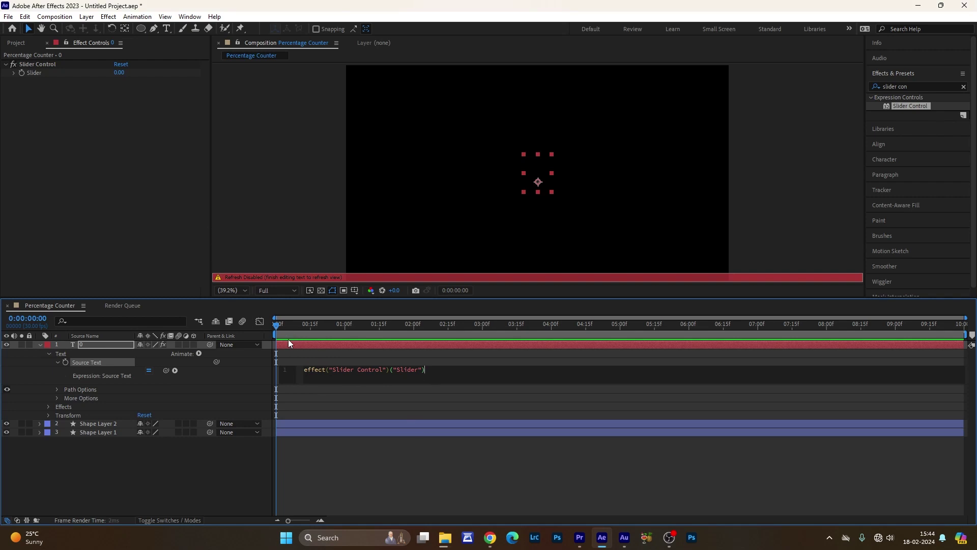
{"action": "mouse_move", "coordinate": [278, 330]}
{"action": "left_mouse_down"}
{"action": "mouse_move", "coordinate": [521, 346]}
{"action": "mouse_move", "coordinate": [270, 335]}
{"action": "left_mouse_up"}
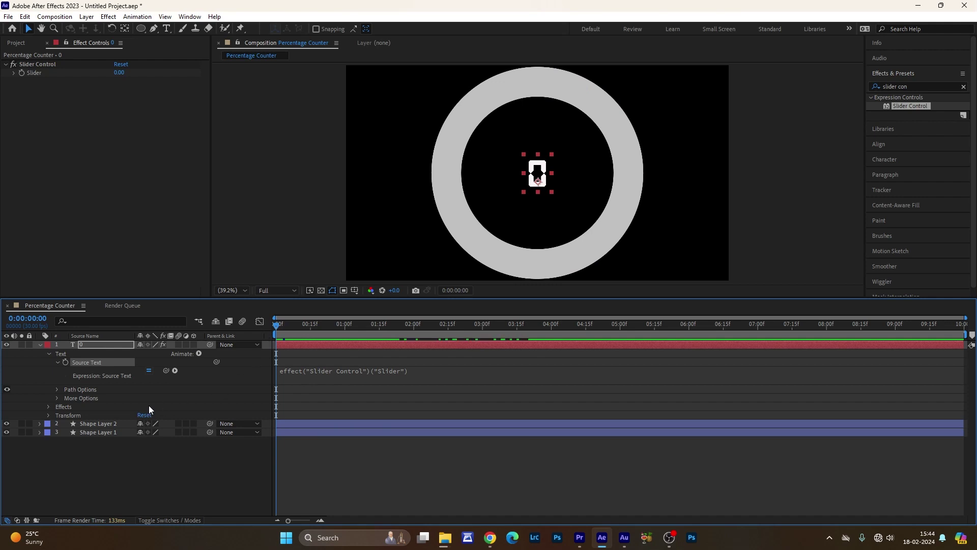
Reveal the ring's End keyframes and move the time to the 0:00:04:00 keyframe.
{"action": "left_click", "coordinate": [113, 423]}
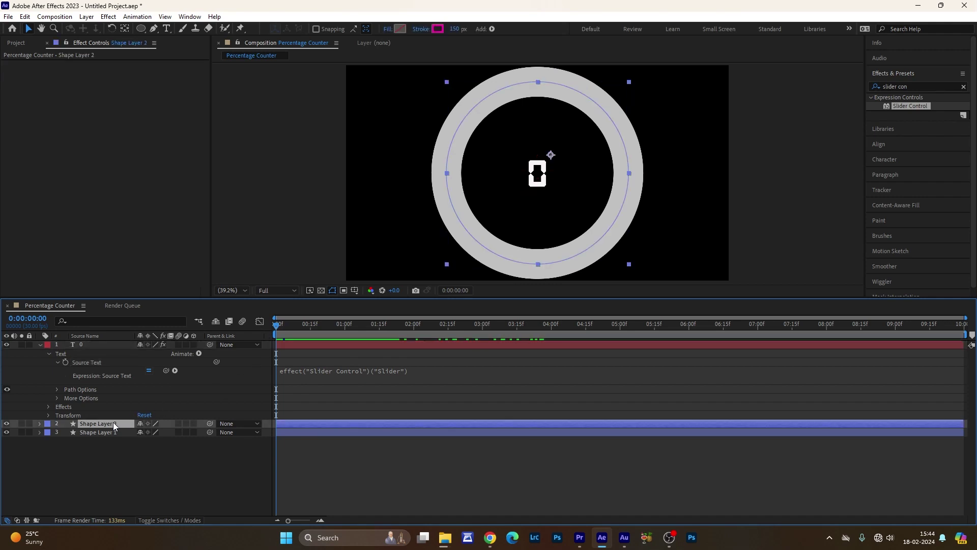
{"action": "key", "text": "u"}
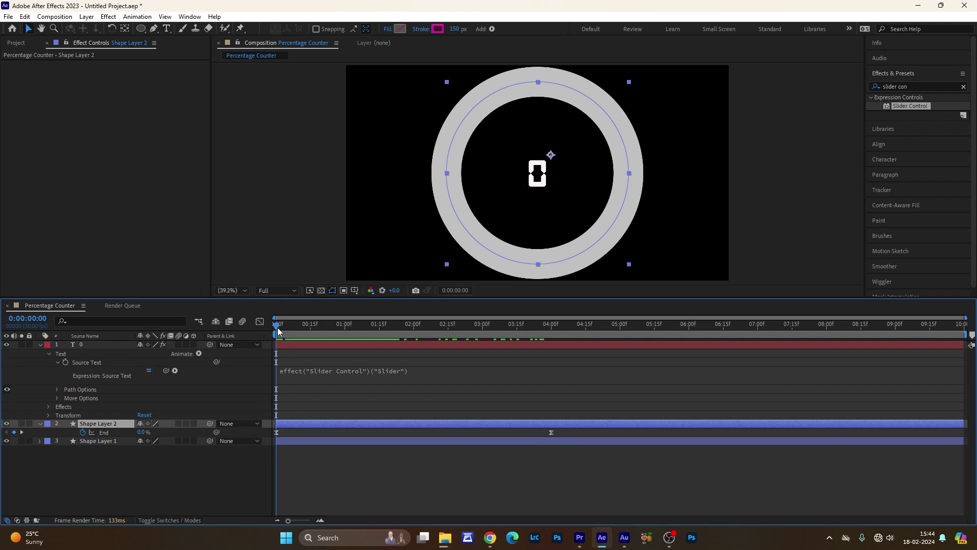
{"action": "left_click", "coordinate": [105, 343]}
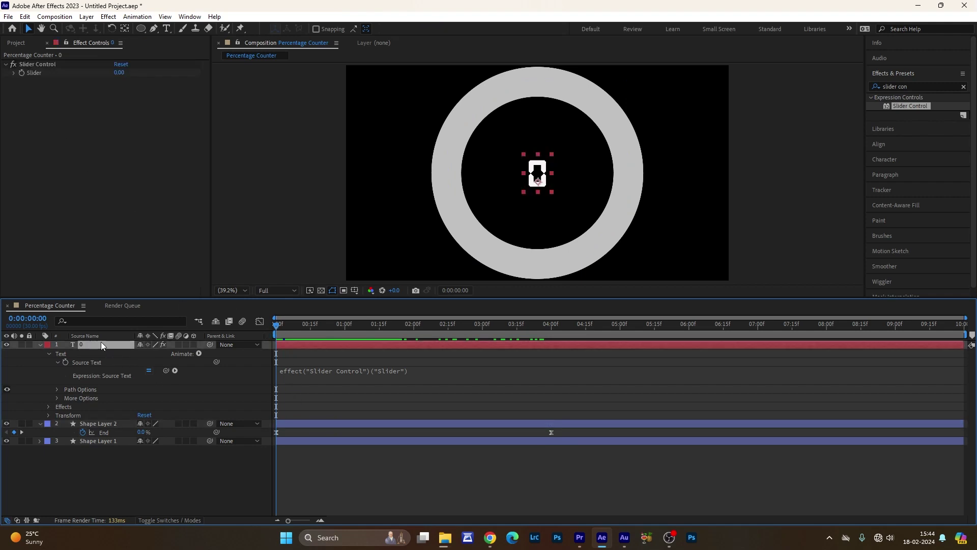
{"action": "left_click", "coordinate": [24, 65]}
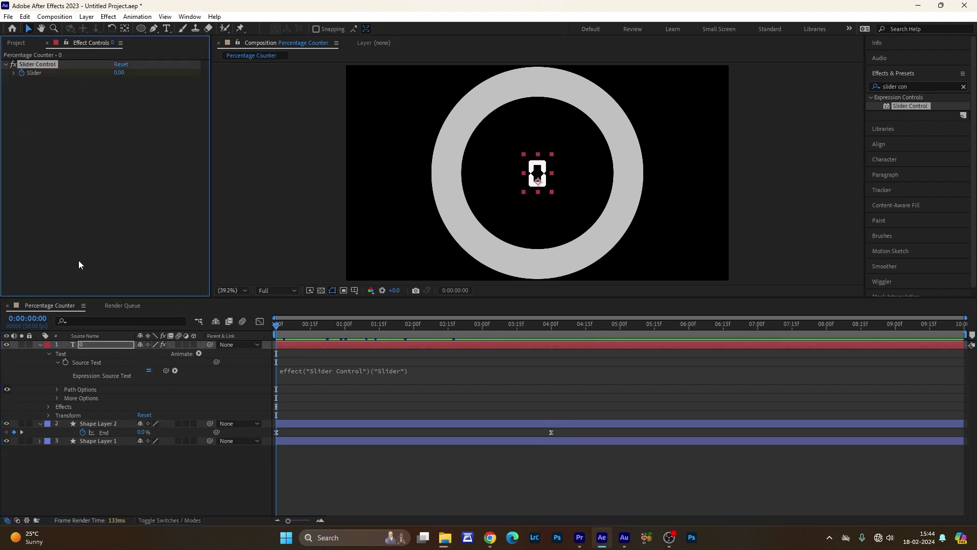
{"action": "left_click_drag", "start_coordinate": [276, 326], "coordinate": [554, 388]}
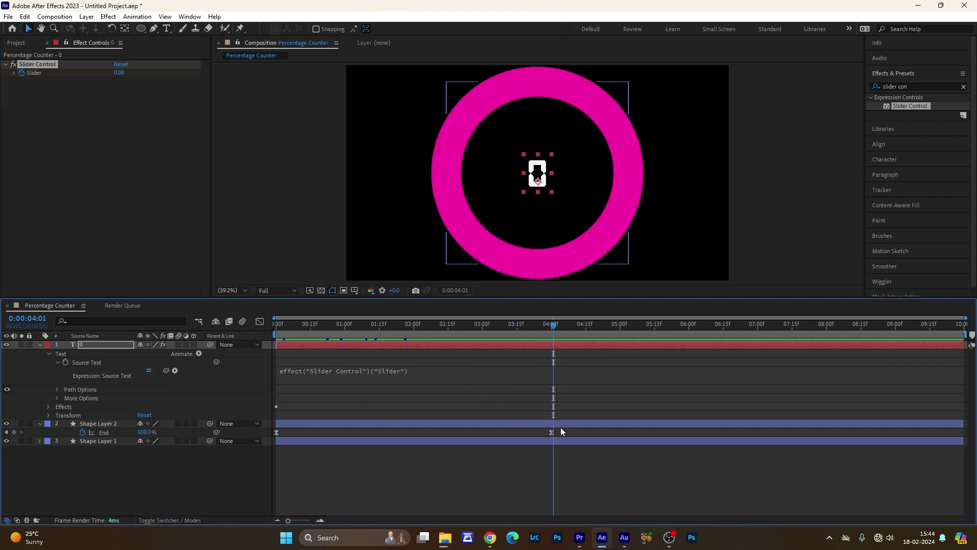
{"action": "left_click", "coordinate": [552, 326]}
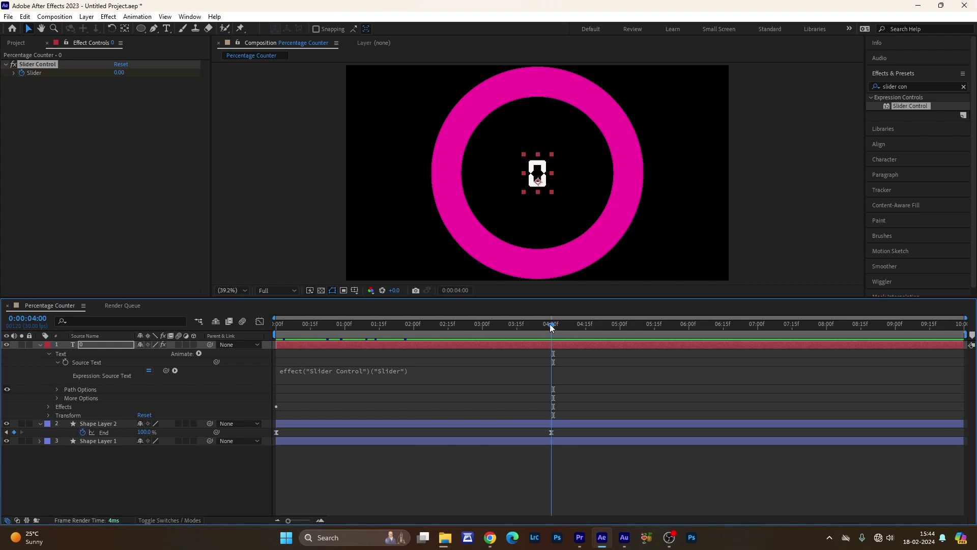
Set the Slider to 100 at 4 seconds and preview the counter.
{"action": "left_click", "coordinate": [119, 73]}
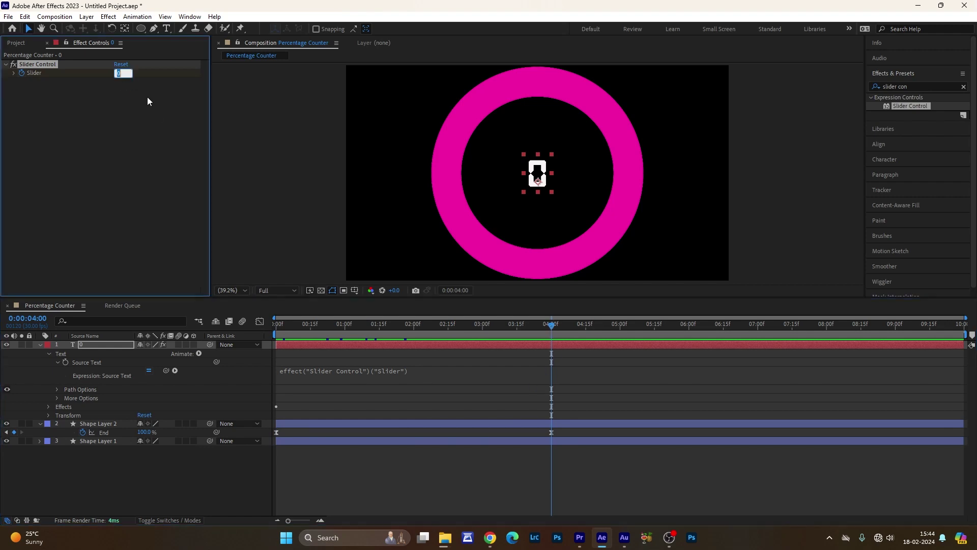
{"action": "type", "text": "100"}
{"action": "left_click", "coordinate": [275, 324]}
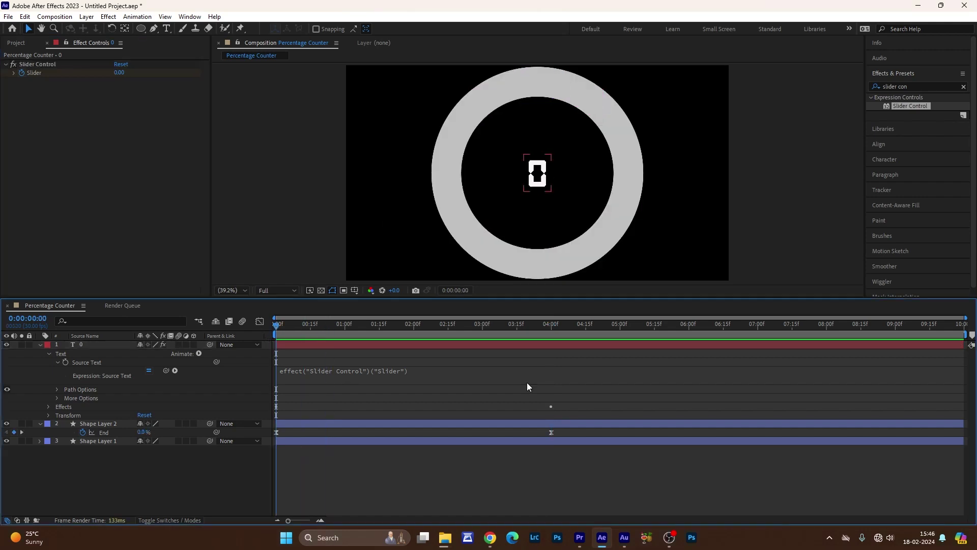
{"action": "key", "text": "space"}
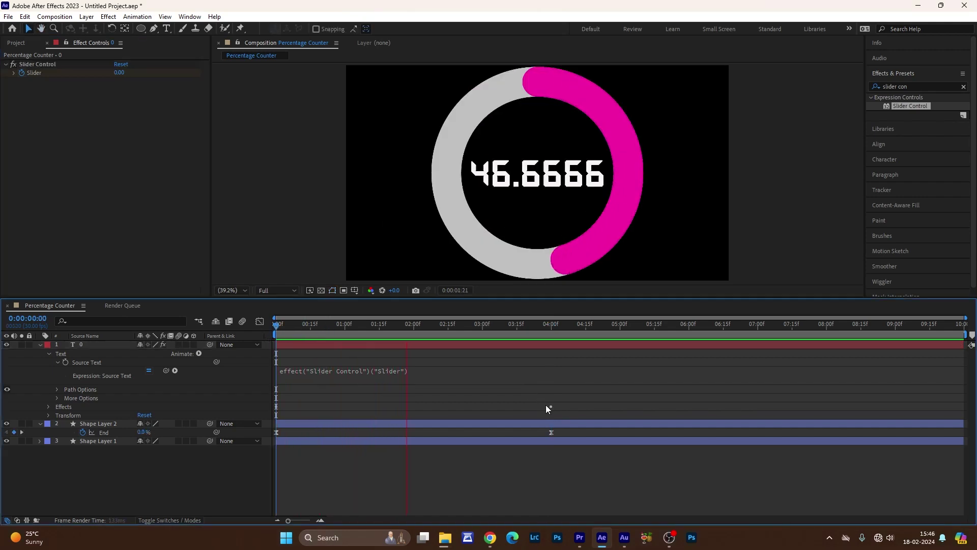
{"action": "key", "text": "space"}
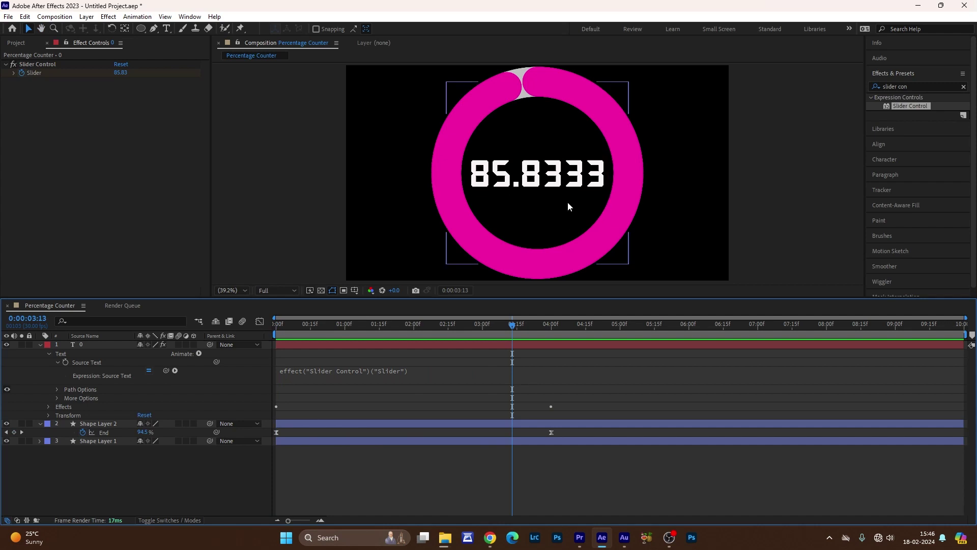
{"action": "left_click", "coordinate": [486, 344]}
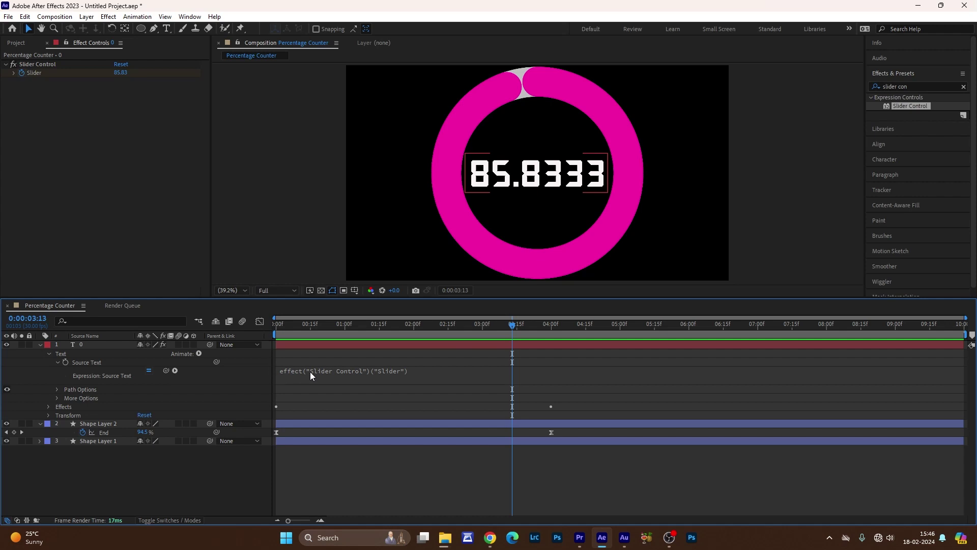
Append .value.toFixed() + after the Slider reference in the Source Text expression.
{"action": "left_click", "coordinate": [411, 371]}
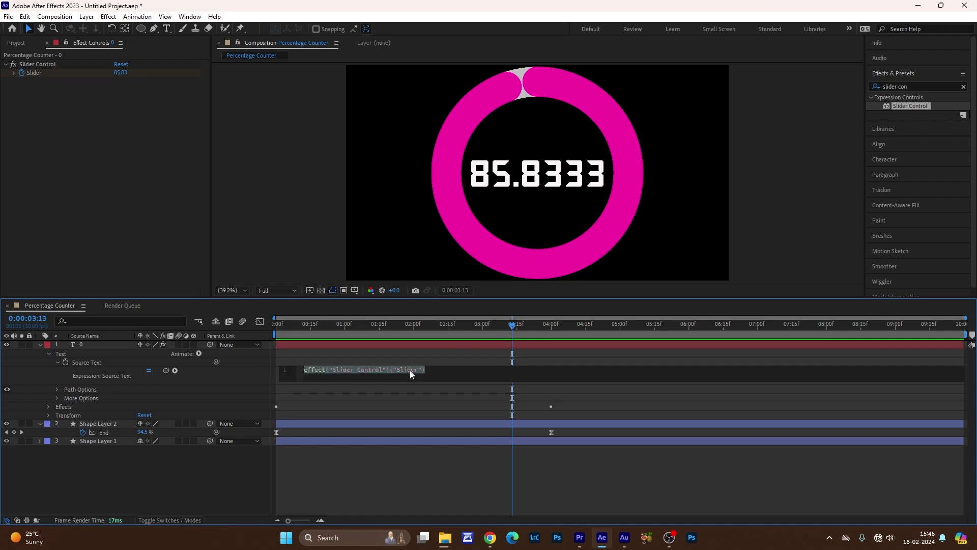
{"action": "left_click", "coordinate": [440, 370]}
{"action": "type", "text": "."}
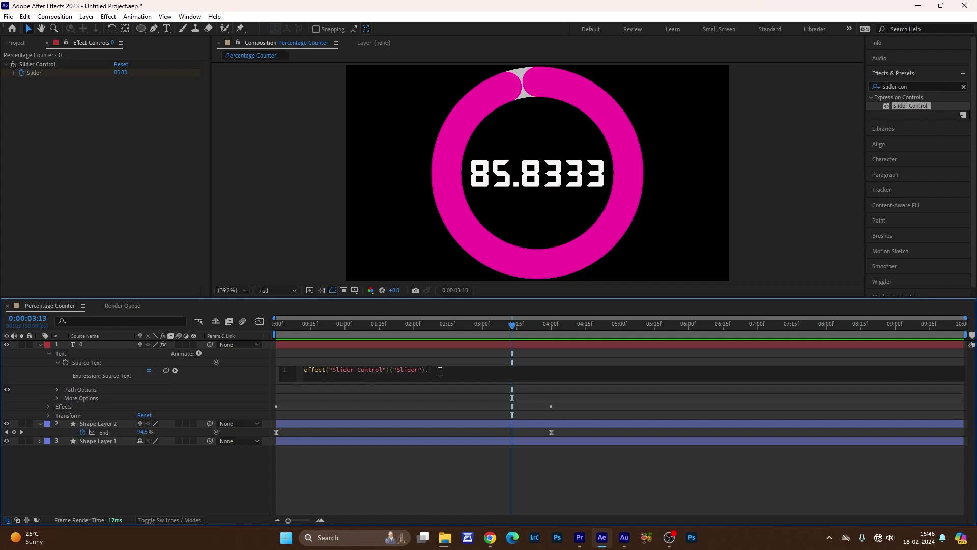
{"action": "type", "text": "val"}
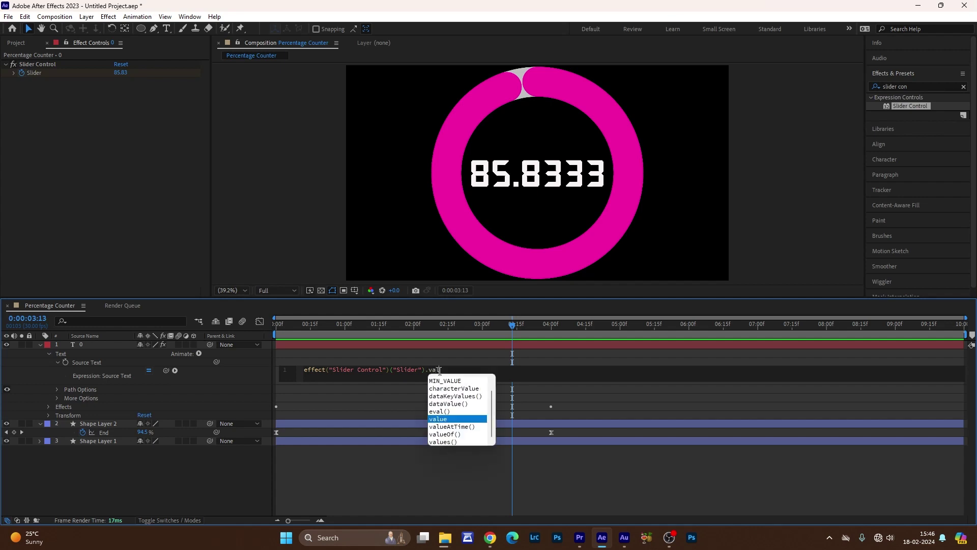
{"action": "type", "text": "ue"}
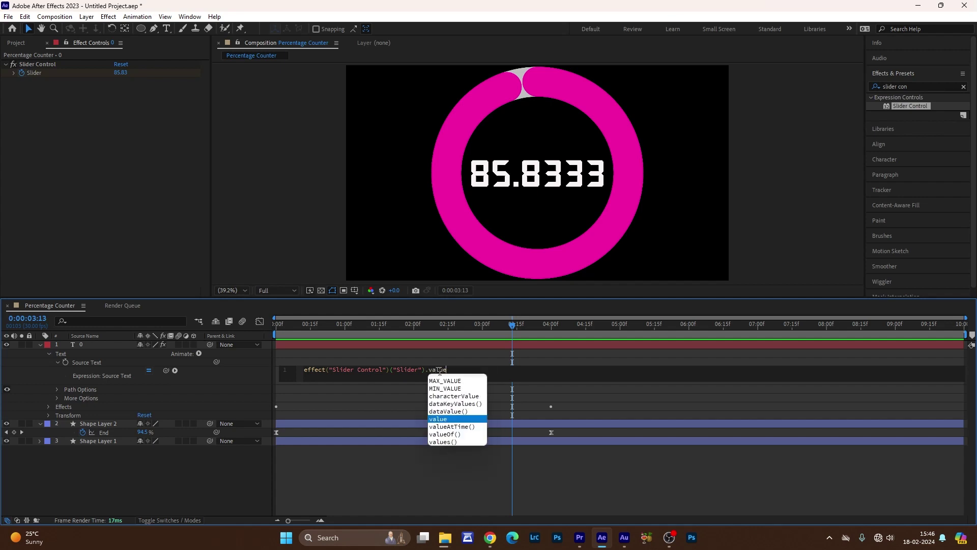
{"action": "key", "text": "Escape"}
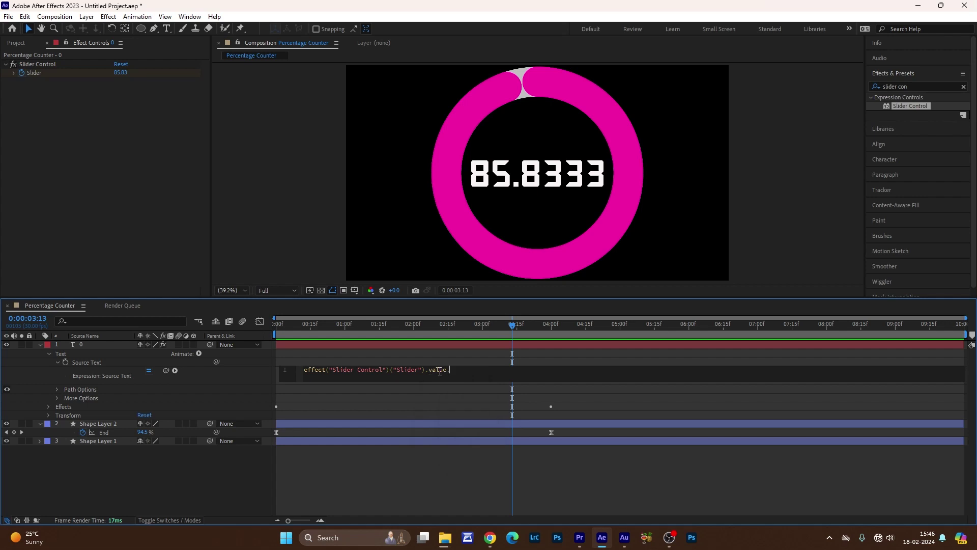
{"action": "type", "text": "tof"}
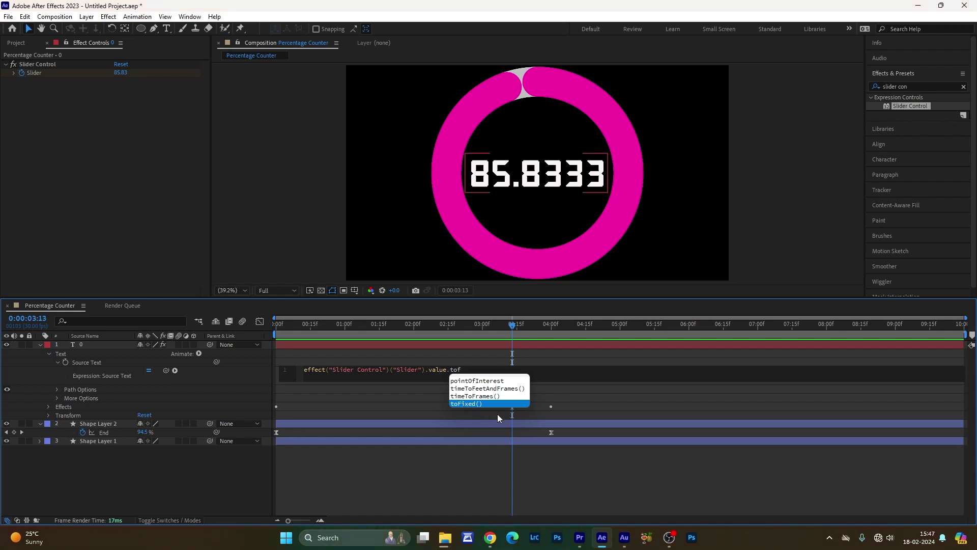
{"action": "key", "text": "Return"}
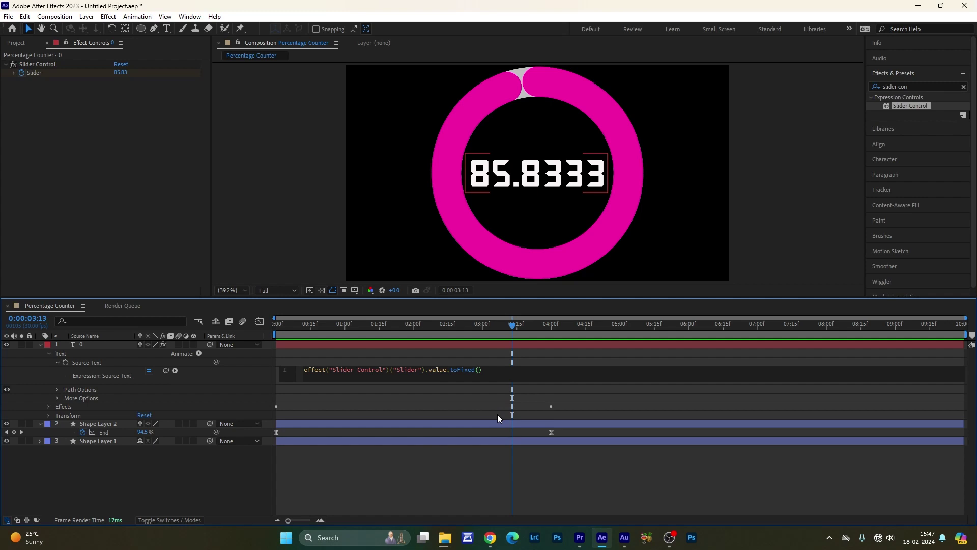
{"action": "left_click", "coordinate": [495, 370]}
{"action": "type", "text": "+"}
Finish the expression with "%", rewind to 0:00 and preview the counter up to 100%.
{"action": "type", "text": "%"}
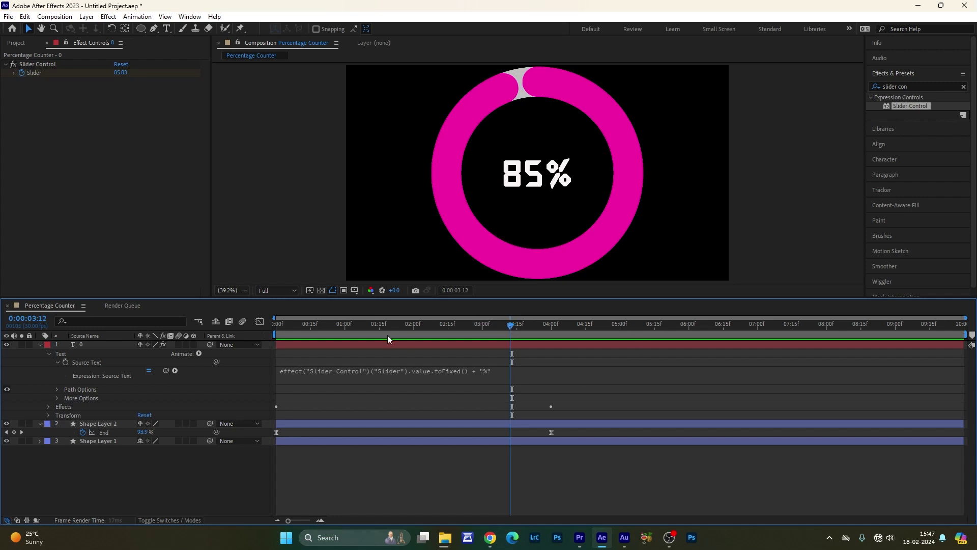
{"action": "left_click_drag", "start_coordinate": [511, 323], "coordinate": [264, 346]}
{"action": "key", "text": "space"}
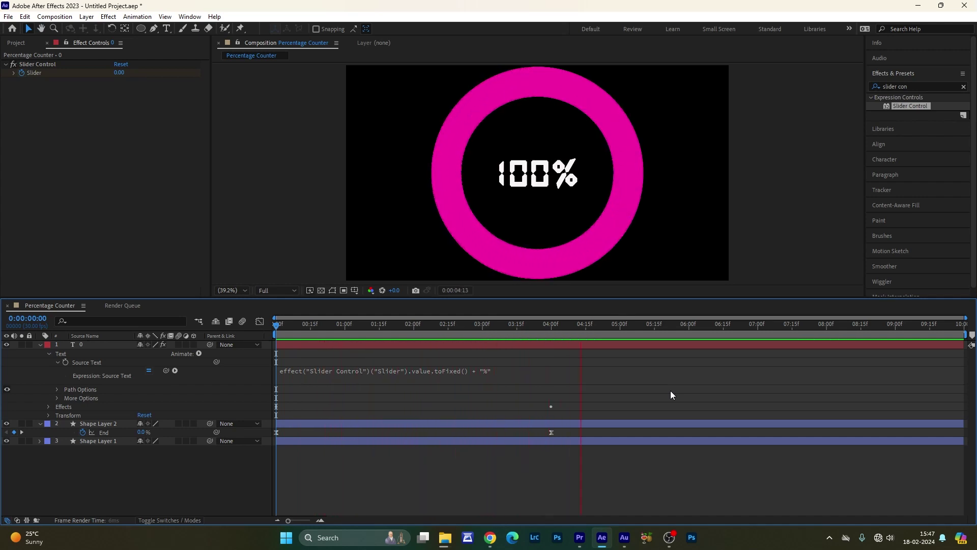
{"action": "key", "text": "space"}
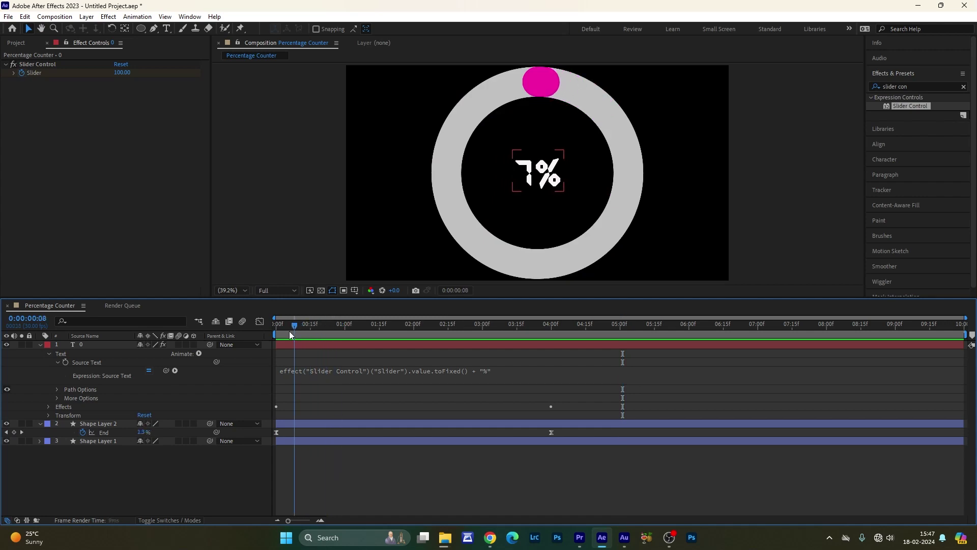
Replay the counter from the start, then again from about 0:00:01:07, to check the whole-number percentages.
{"action": "left_click_drag", "start_coordinate": [336, 329], "coordinate": [270, 335]}
{"action": "key", "text": "space"}
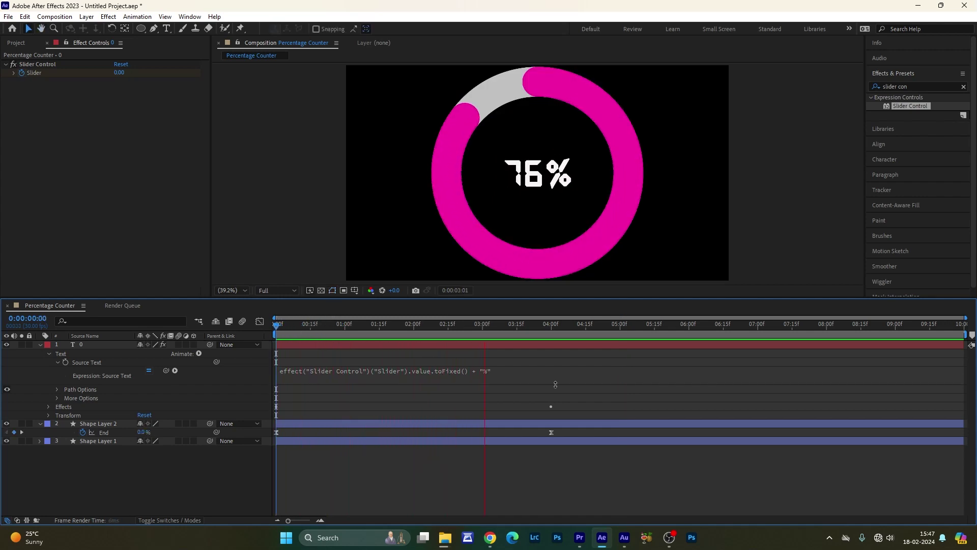
{"action": "key", "text": "space"}
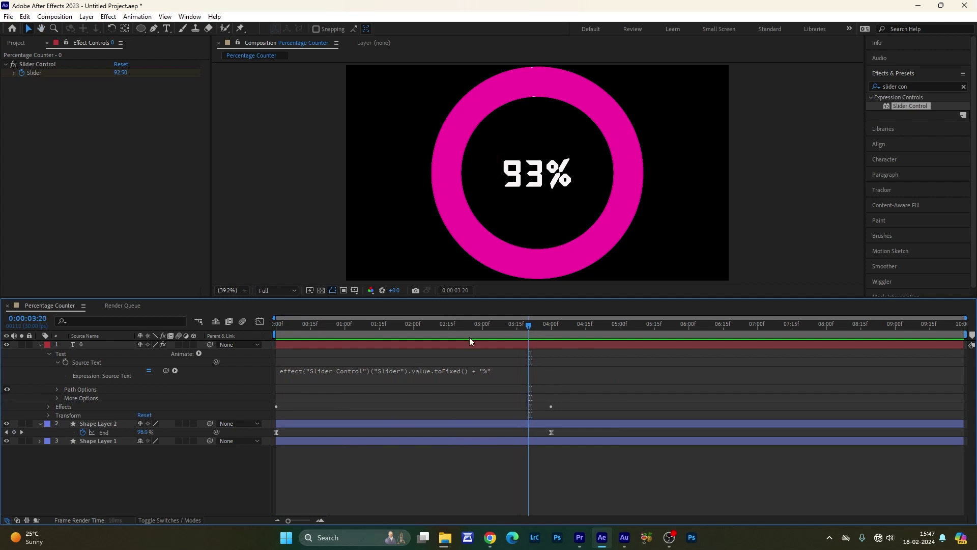
{"action": "left_click_drag", "start_coordinate": [530, 340], "coordinate": [361, 361]}
{"action": "key", "text": "space"}
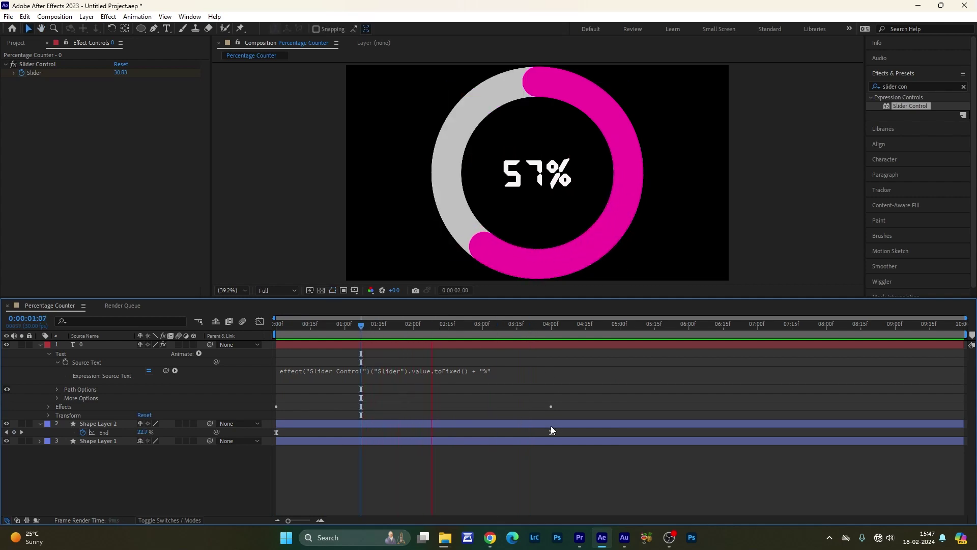